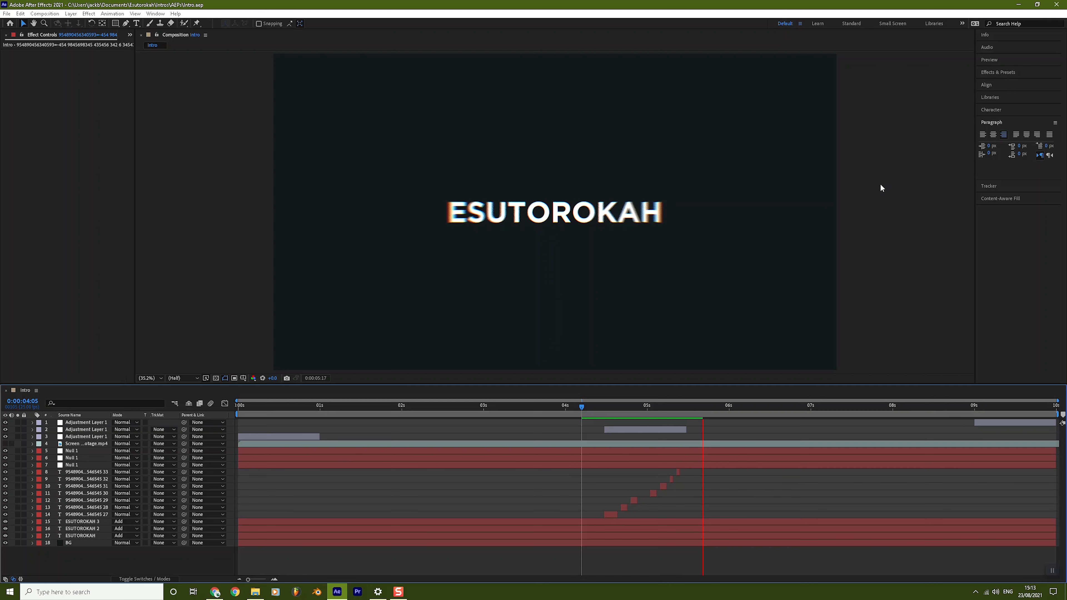
# Step: Preview the title glitch animation from 0:00:04:07 and scrub through it to 0:00:04:19
pyautogui.click(588, 408)
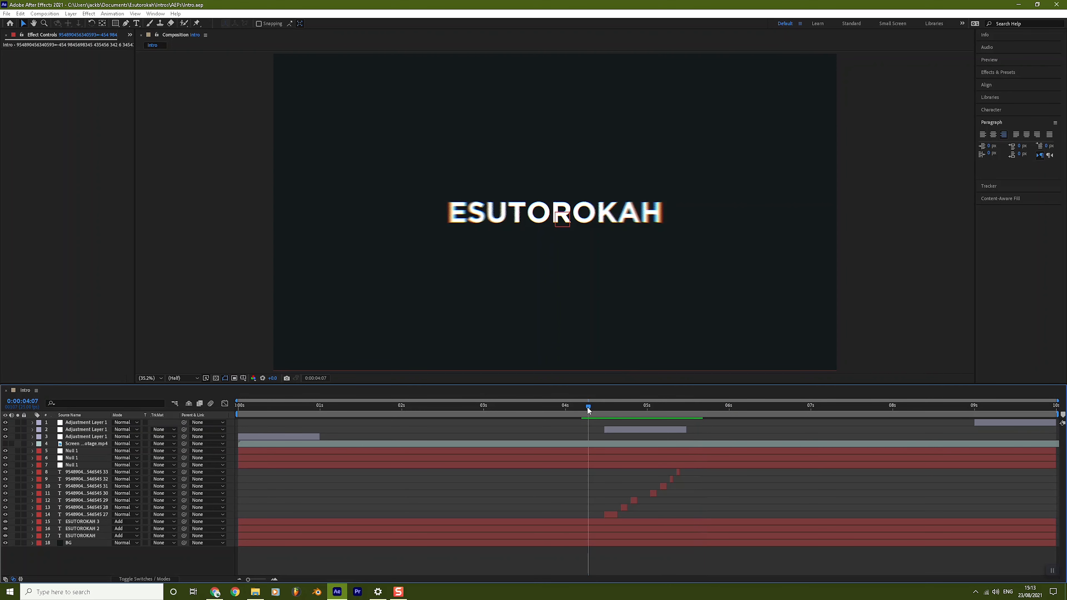
pyautogui.press('space')
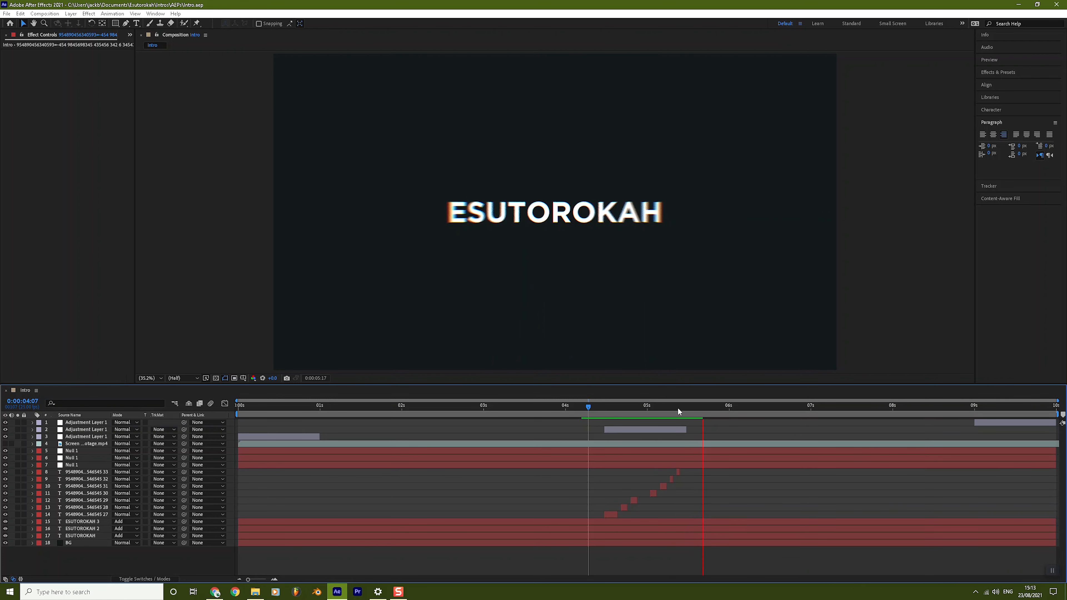
pyautogui.press('space')
pyautogui.press('space')
pyautogui.press('space')
pyautogui.press('pagedown')
pyautogui.press('pagedown')
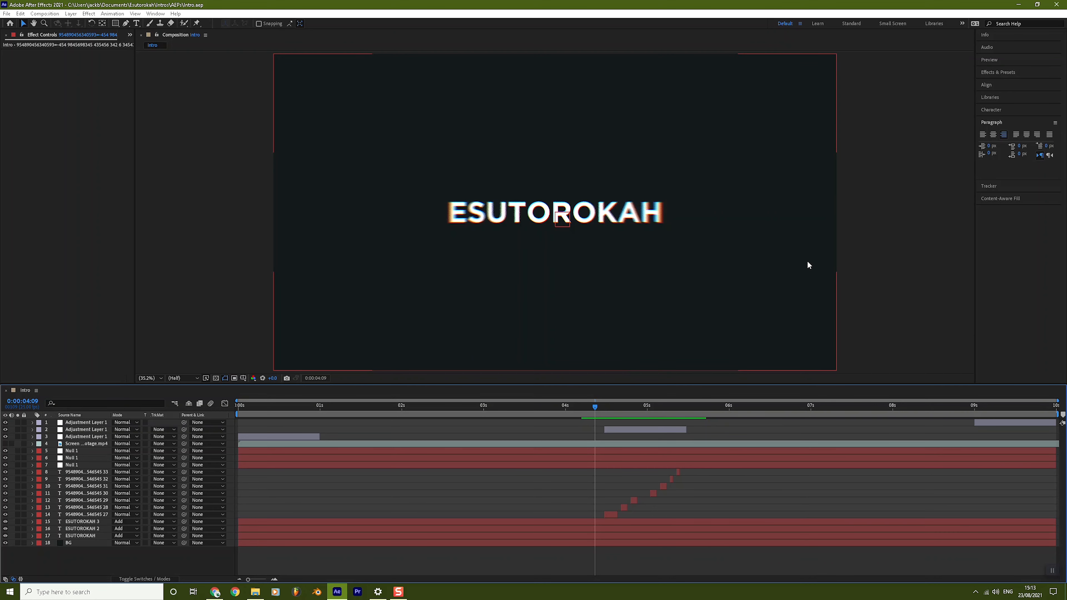
pyautogui.moveTo(595, 406); pyautogui.dragTo(707, 412)
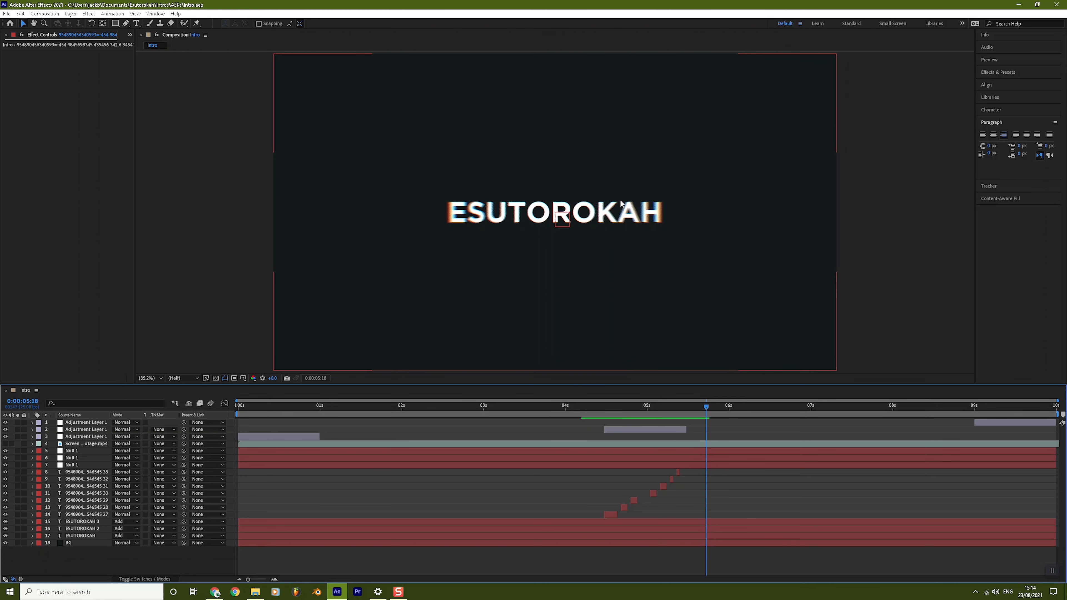
# Step: At 0:00:04:16, select the ESUTOROKAH 3 text layer to show its effects
pyautogui.click(619, 407)
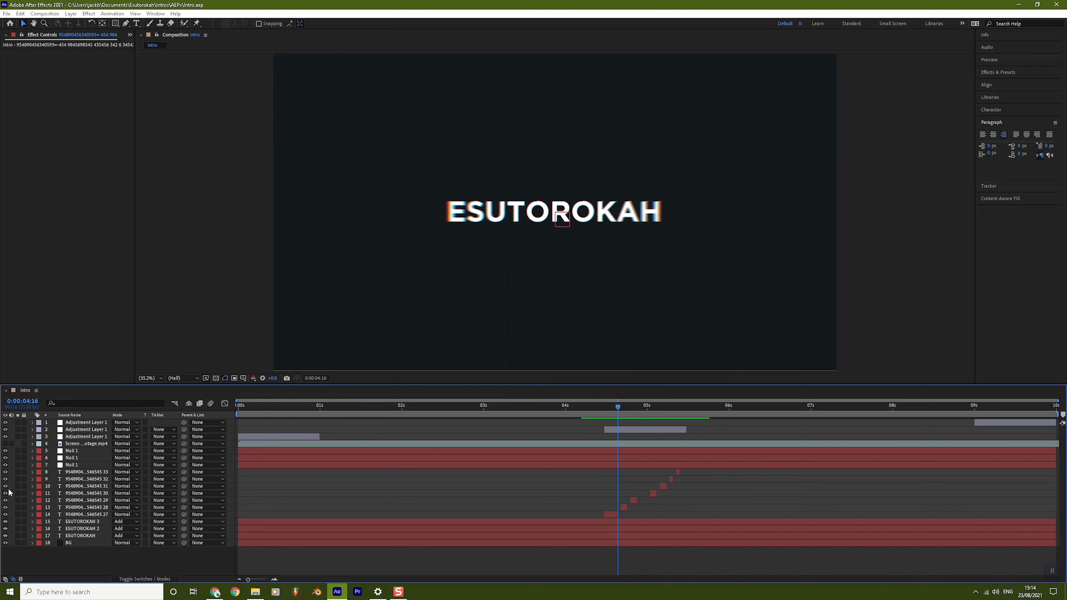
pyautogui.click(88, 522)
pyautogui.click(90, 523)
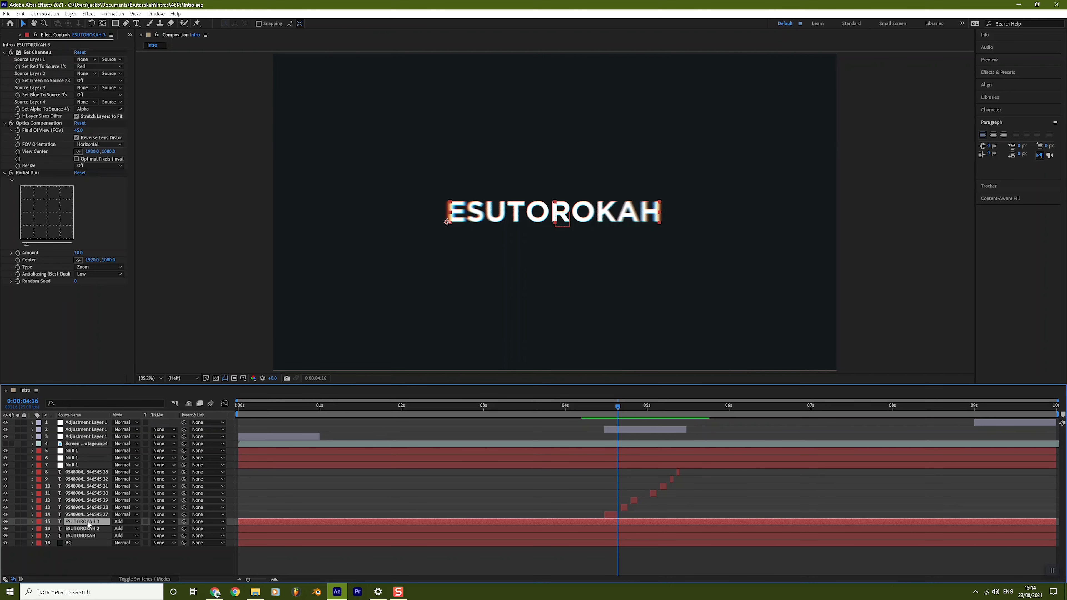
# Step: Hide the other ESUTOROKAH layer, expose ESUTOROKAH 3's Text properties, and scrub back to 0:00:04:10
pyautogui.click(6, 536)
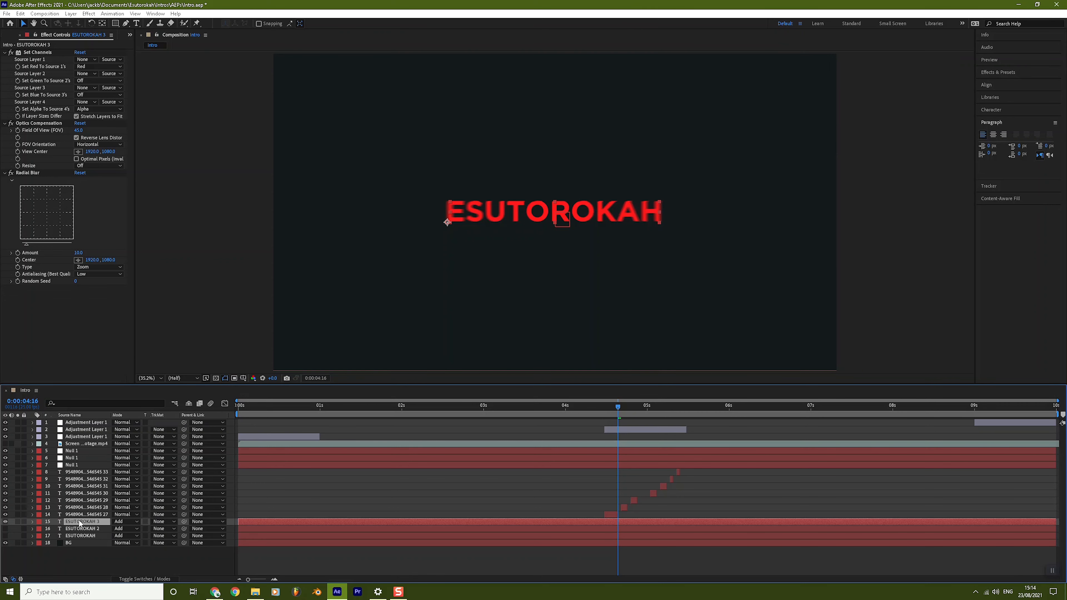
pyautogui.click(33, 523)
pyautogui.scroll(-1, 33, 522)
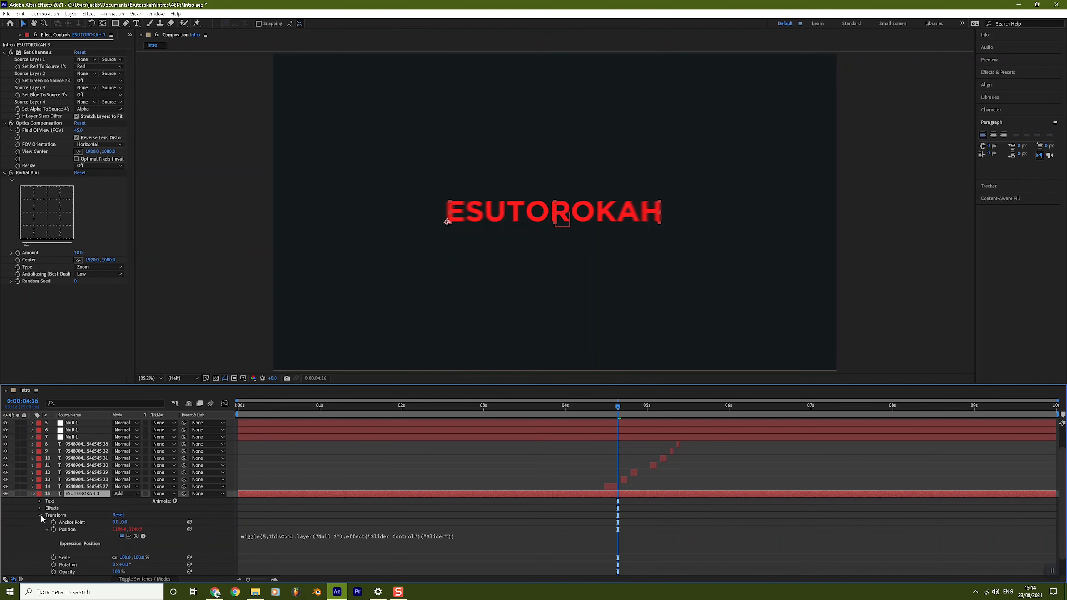
pyautogui.click(41, 514)
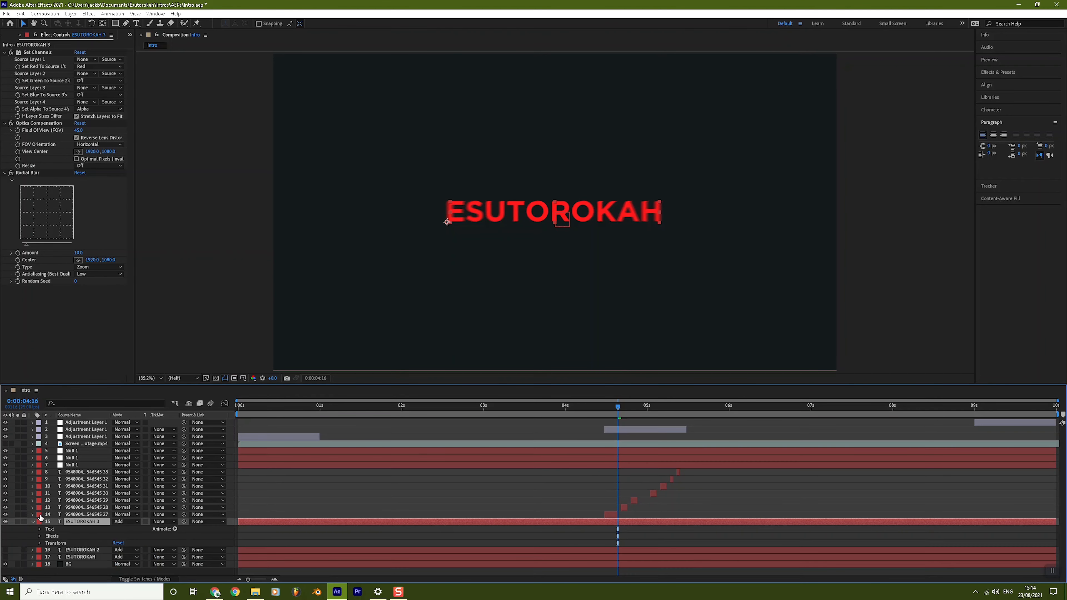
pyautogui.click(41, 529)
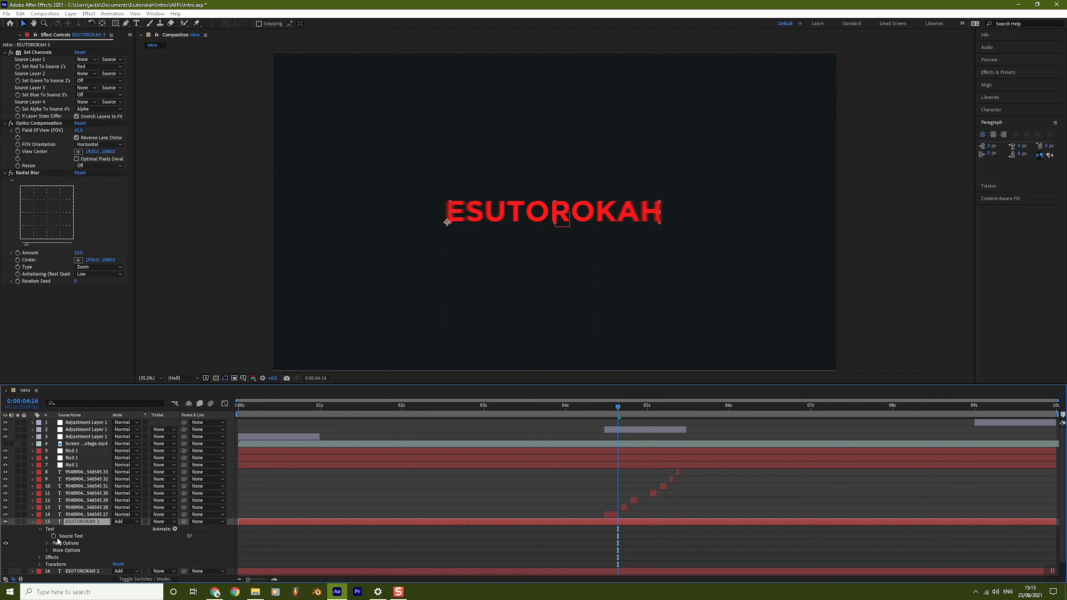
pyautogui.moveTo(606, 407); pyautogui.dragTo(597, 406)
# Step: Add the first Source Text keyframe at 0:00:04:11 and move ahead to 0:00:04:12
pyautogui.click(601, 408)
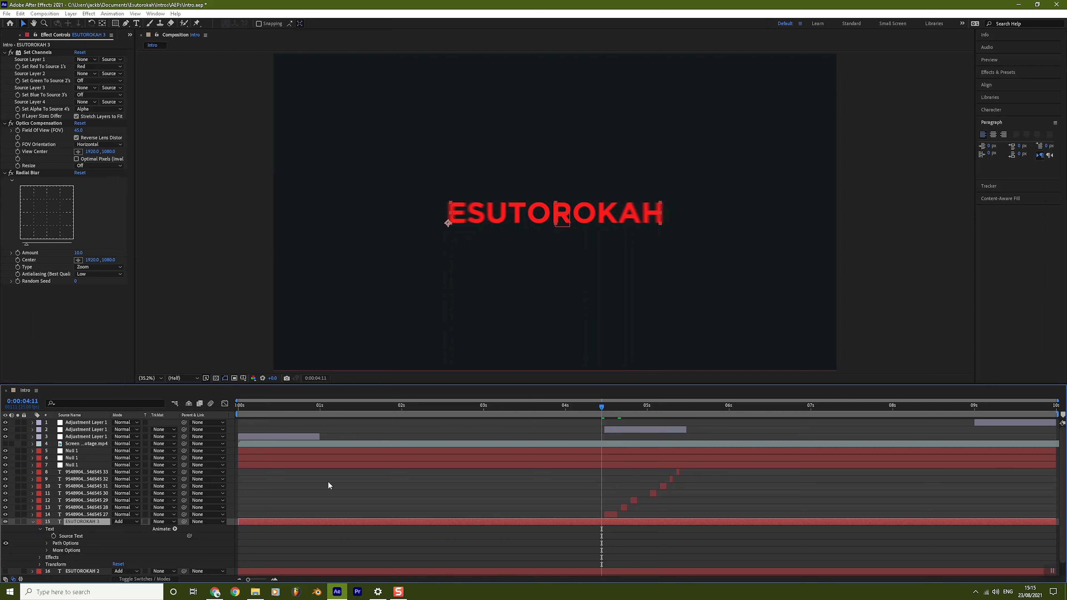
pyautogui.click(54, 536)
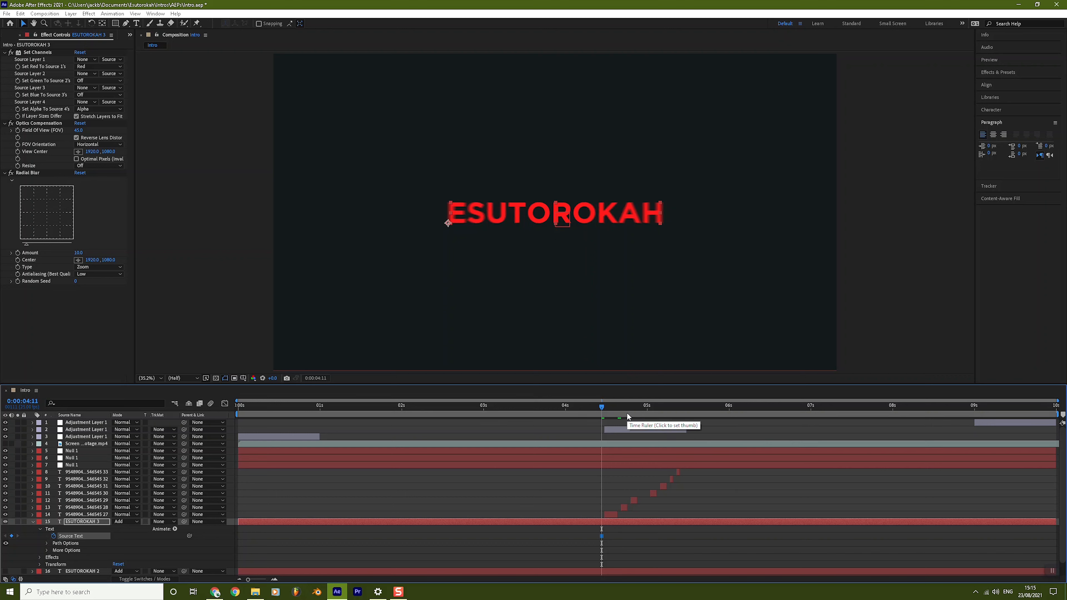
pyautogui.moveTo(602, 408); pyautogui.dragTo(604, 408)
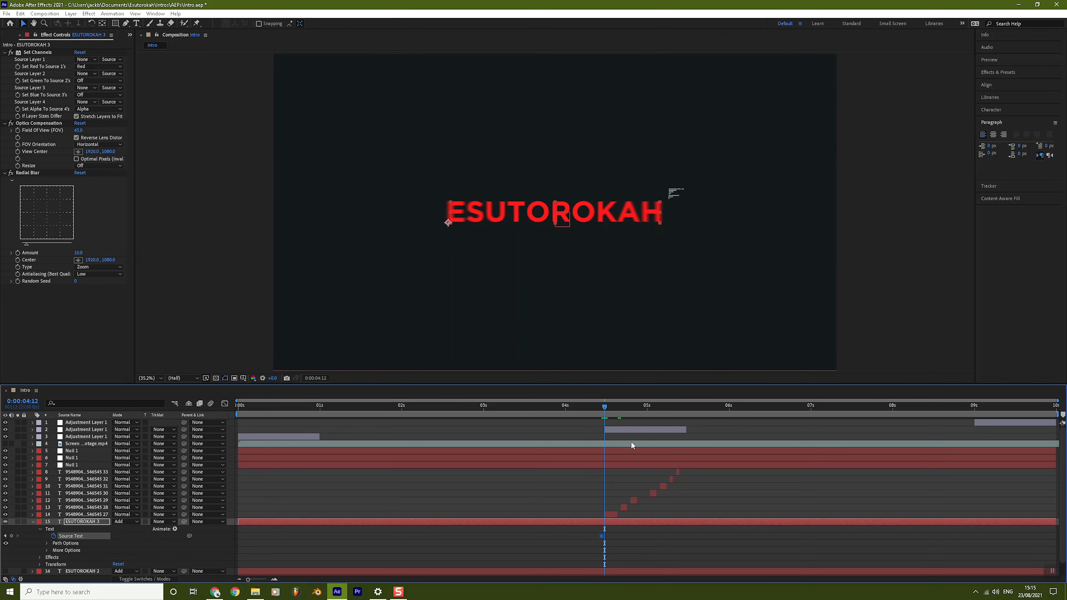
pyautogui.click(553, 220)
pyautogui.doubleClick(553, 220)
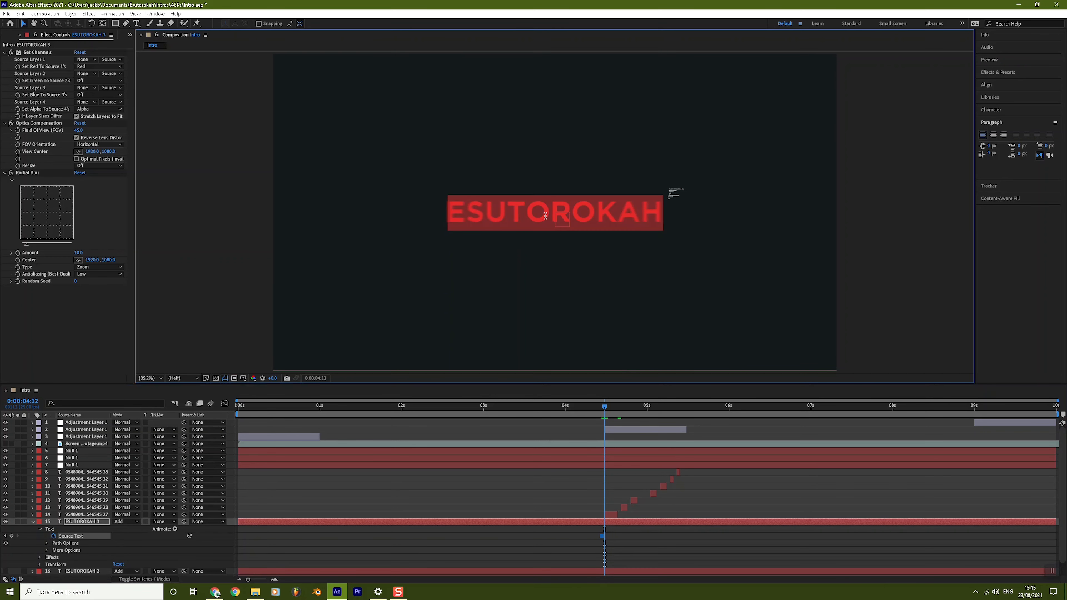
pyautogui.click(510, 211)
pyautogui.moveTo(519, 210); pyautogui.dragTo(598, 212)
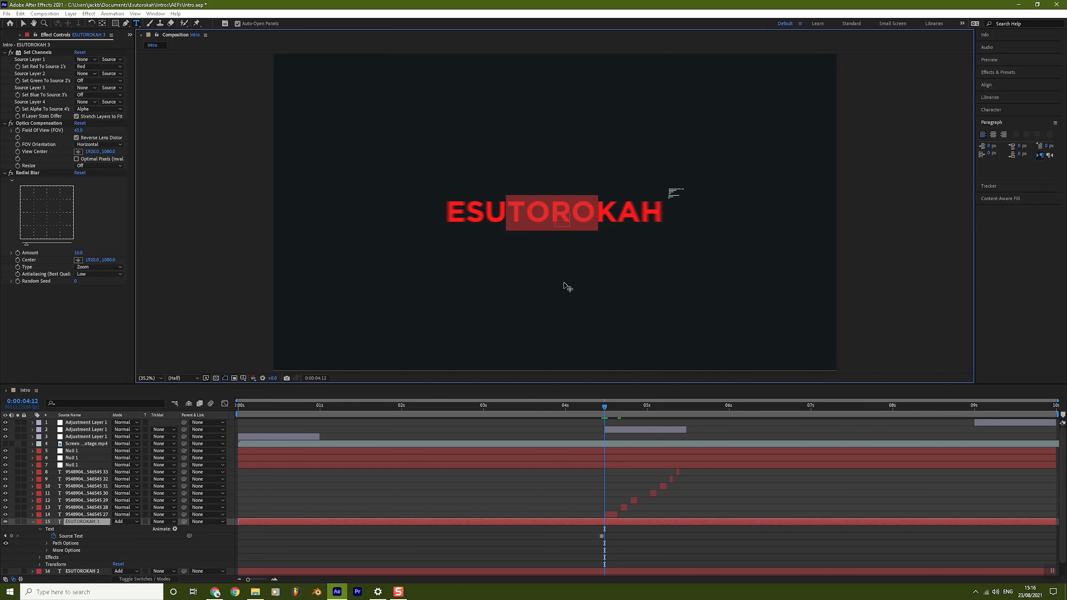
pyautogui.write('7')
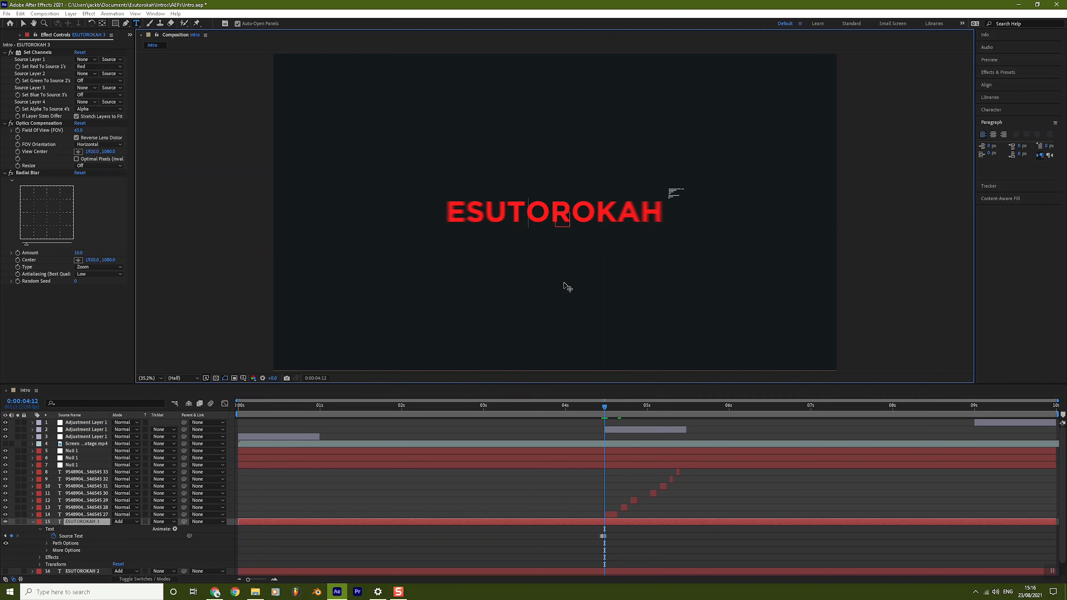
pyautogui.write('0')
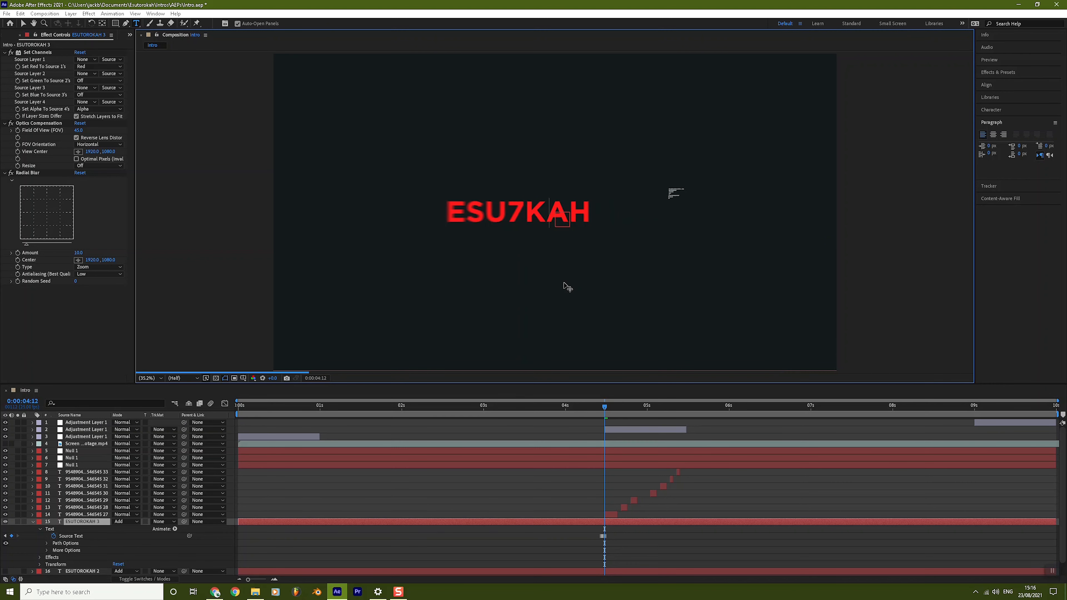
pyautogui.write('48')
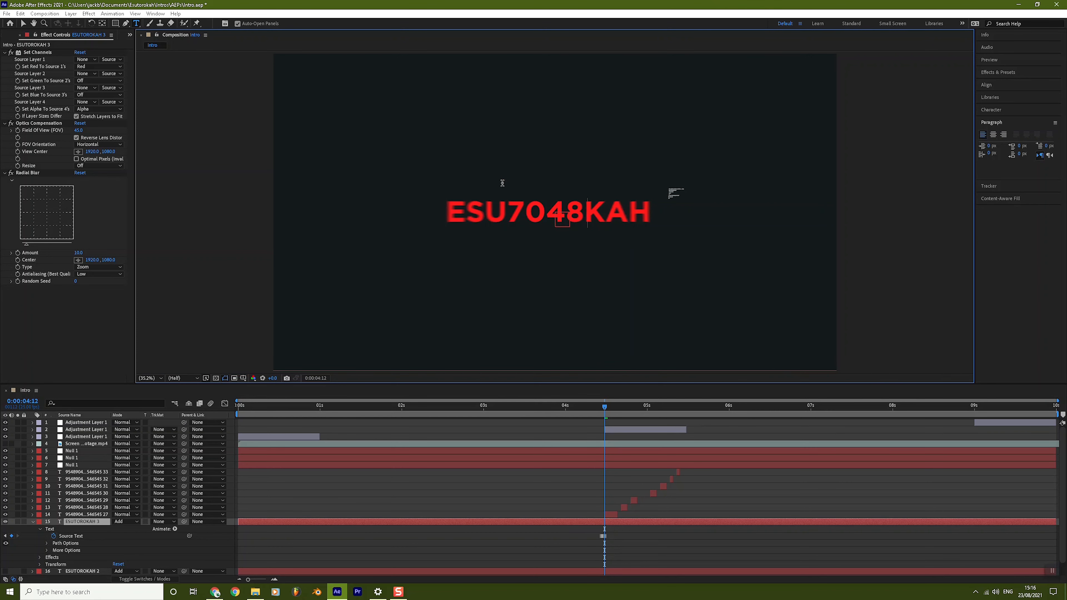
pyautogui.moveTo(470, 210); pyautogui.dragTo(481, 212)
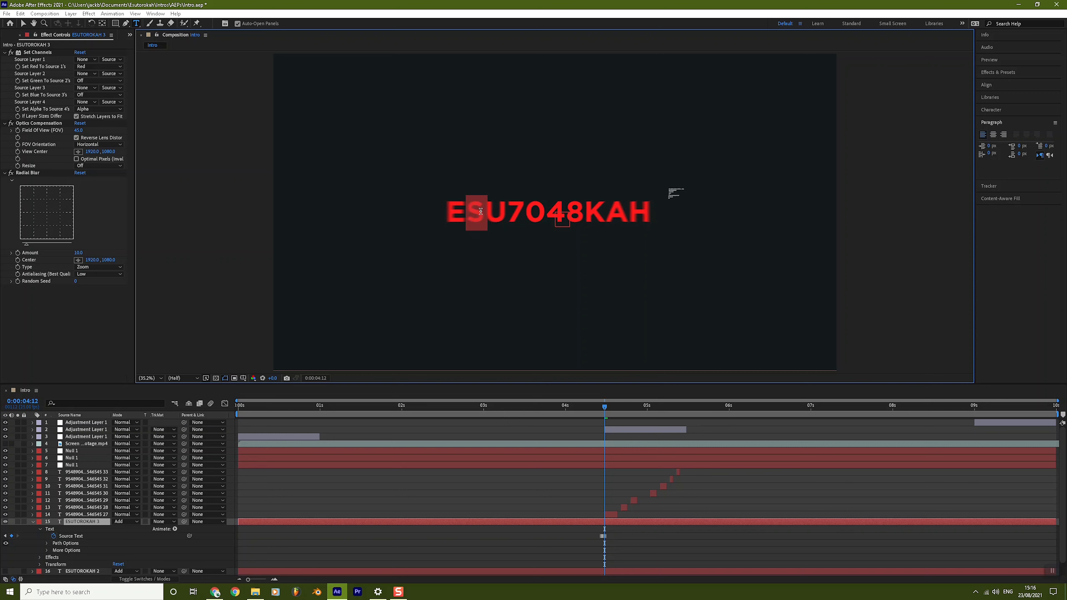
pyautogui.write('5')
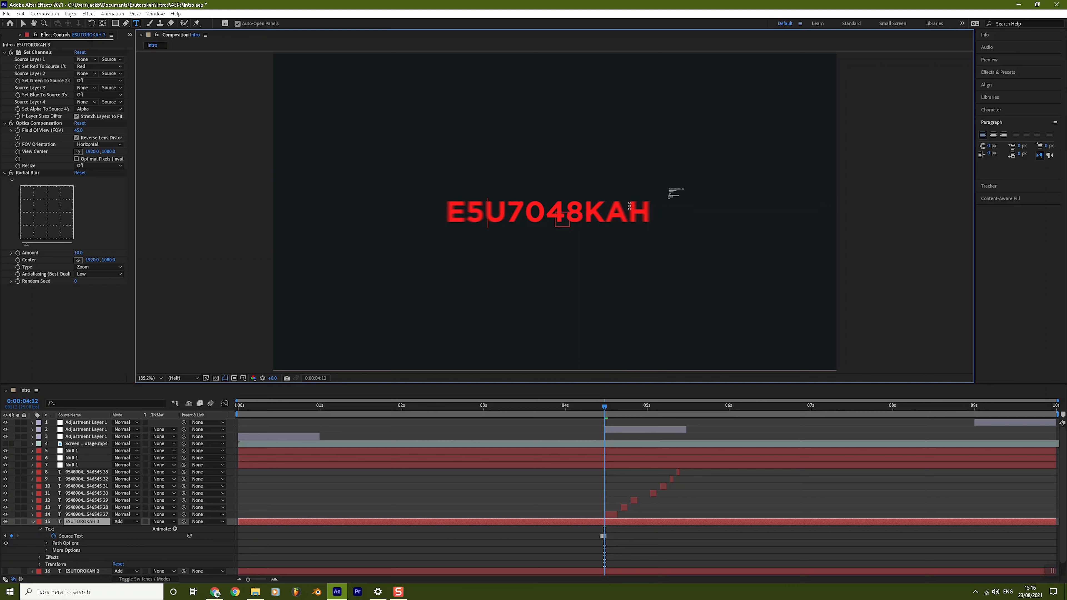
pyautogui.moveTo(611, 208); pyautogui.dragTo(623, 207)
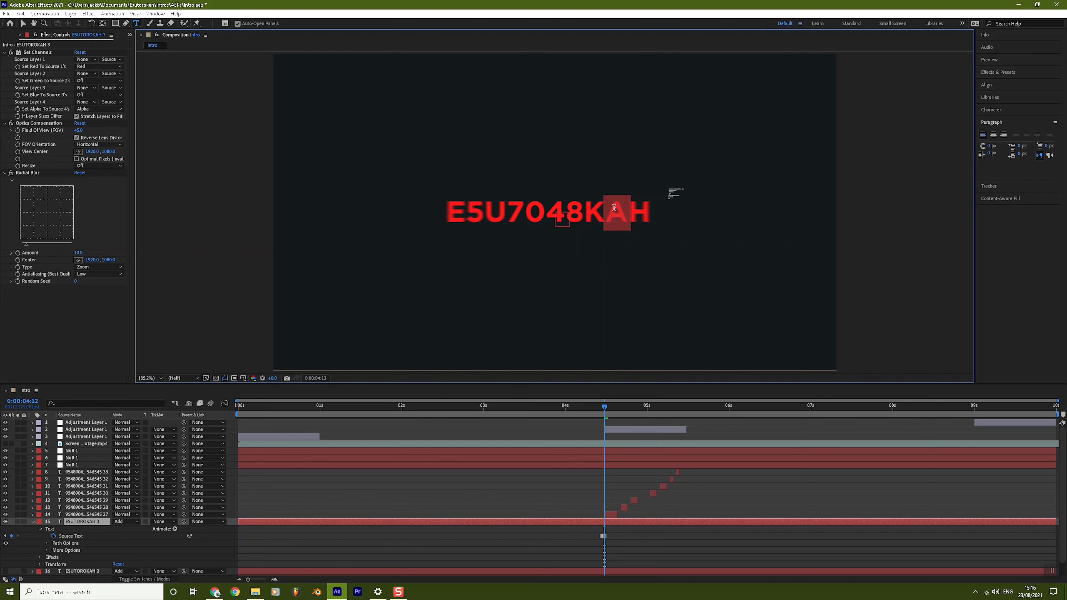
pyautogui.write('V')
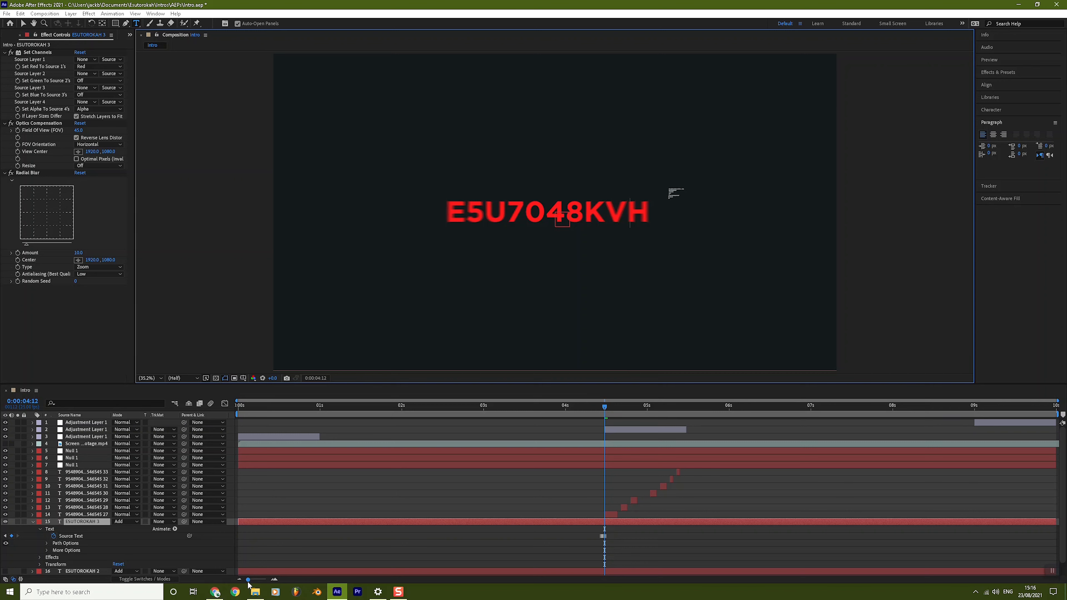
# Step: At 0:00:04:13, scramble the title further: E becomes 3, 5 becomes 2, 4 becomes 69X
pyautogui.click(272, 579)
pyautogui.click(271, 579)
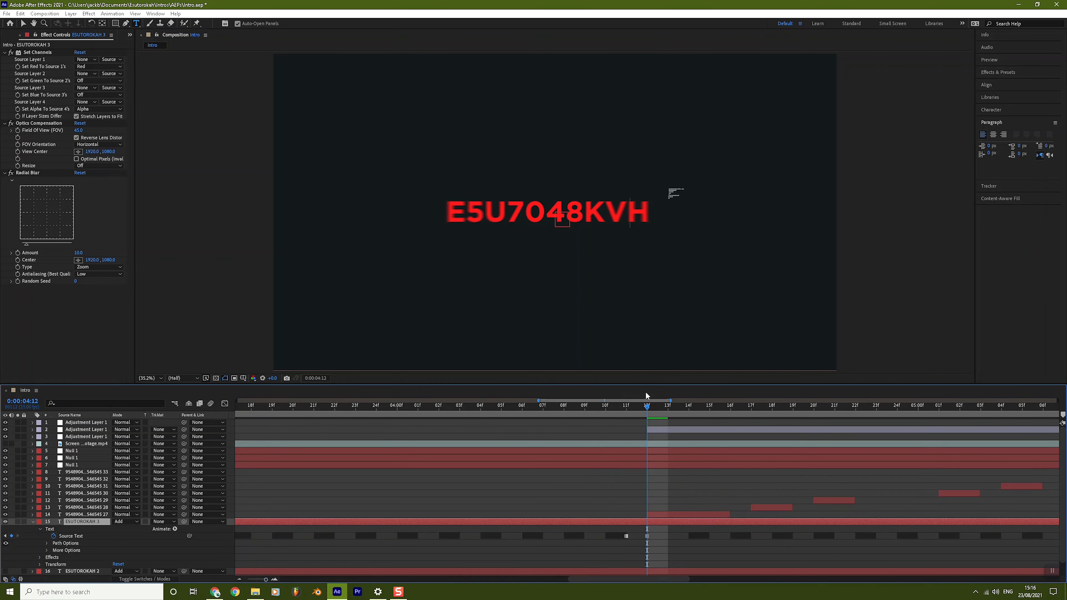
pyautogui.click(668, 409)
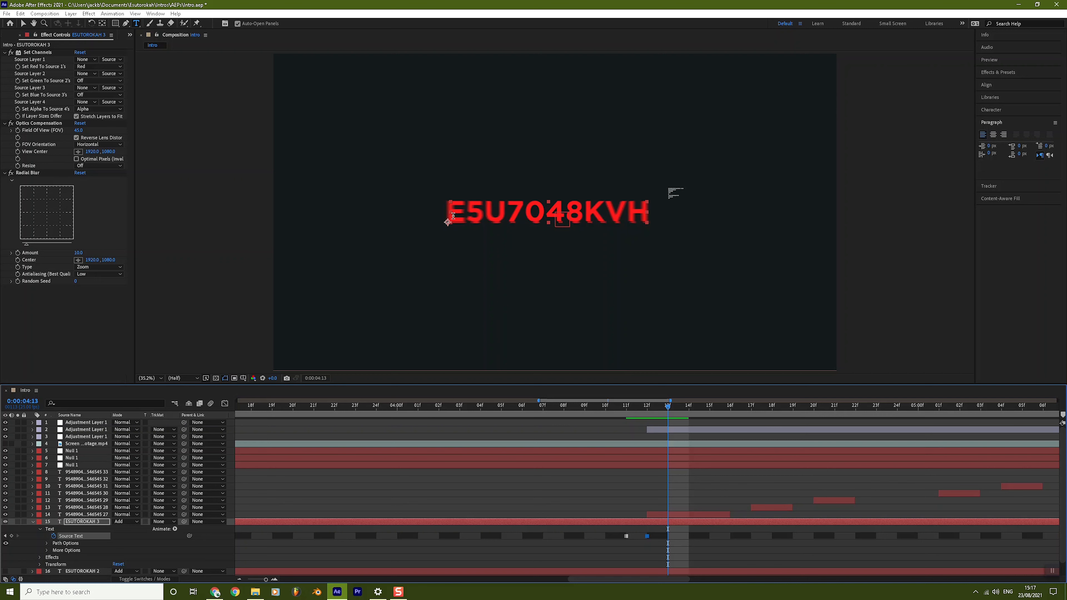
pyautogui.moveTo(453, 216); pyautogui.dragTo(466, 217)
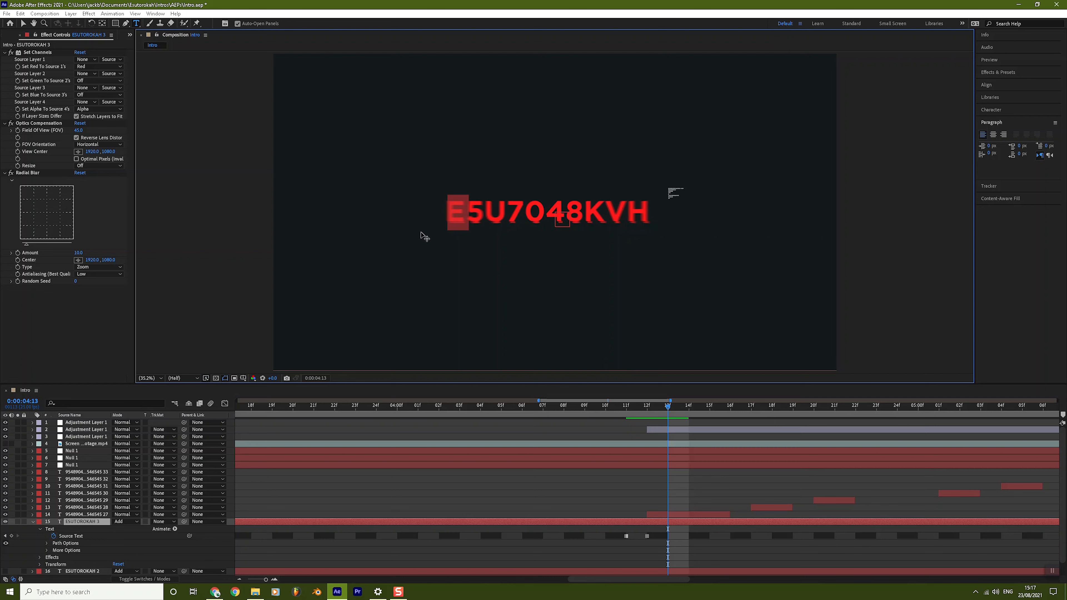
pyautogui.write('3')
pyautogui.moveTo(469, 213); pyautogui.dragTo(479, 213)
pyautogui.write('2')
pyautogui.moveTo(565, 213); pyautogui.dragTo(523, 213)
pyautogui.write('6')
pyautogui.write('9')
pyautogui.write('X')
# Step: At 0:00:04:14, replace KV with GW and X69 with 960 in the title
pyautogui.moveTo(670, 410); pyautogui.dragTo(690, 410)
pyautogui.moveTo(626, 211); pyautogui.dragTo(588, 209)
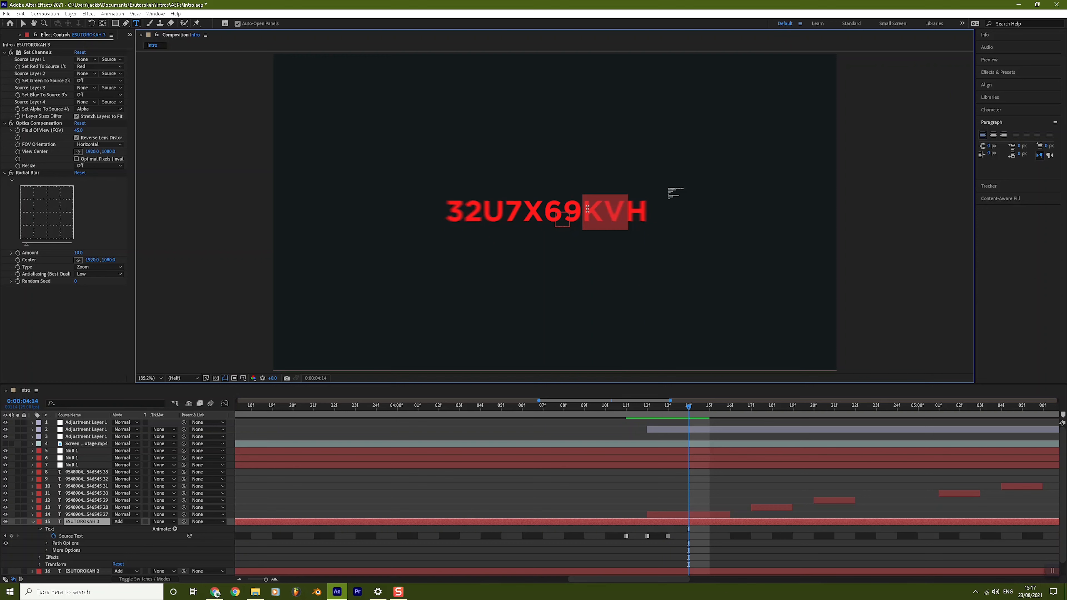
pyautogui.write('gw')
pyautogui.moveTo(523, 212); pyautogui.dragTo(574, 216)
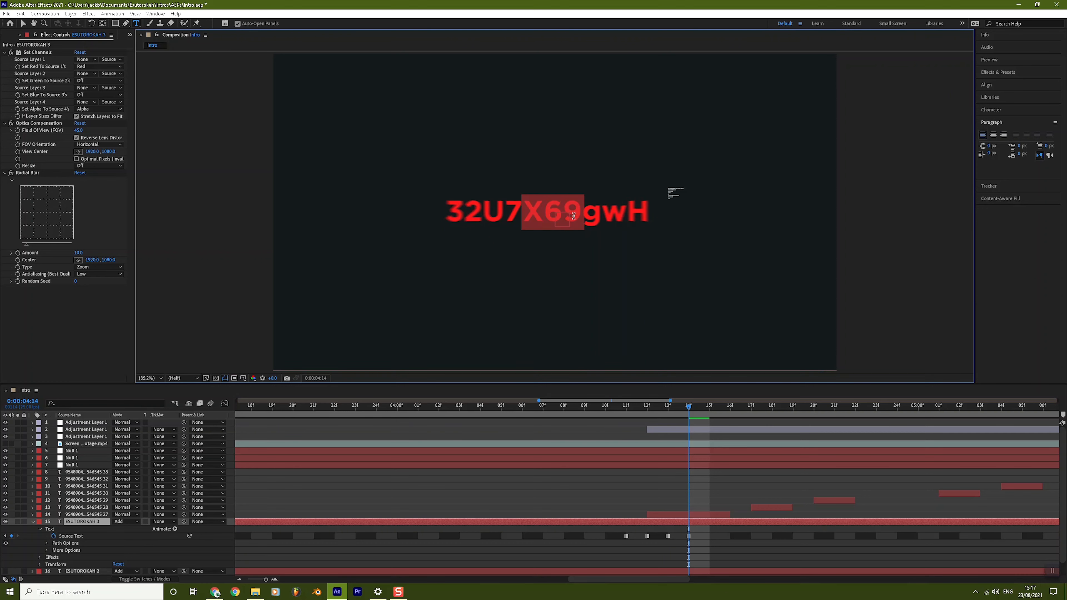
pyautogui.write('960')
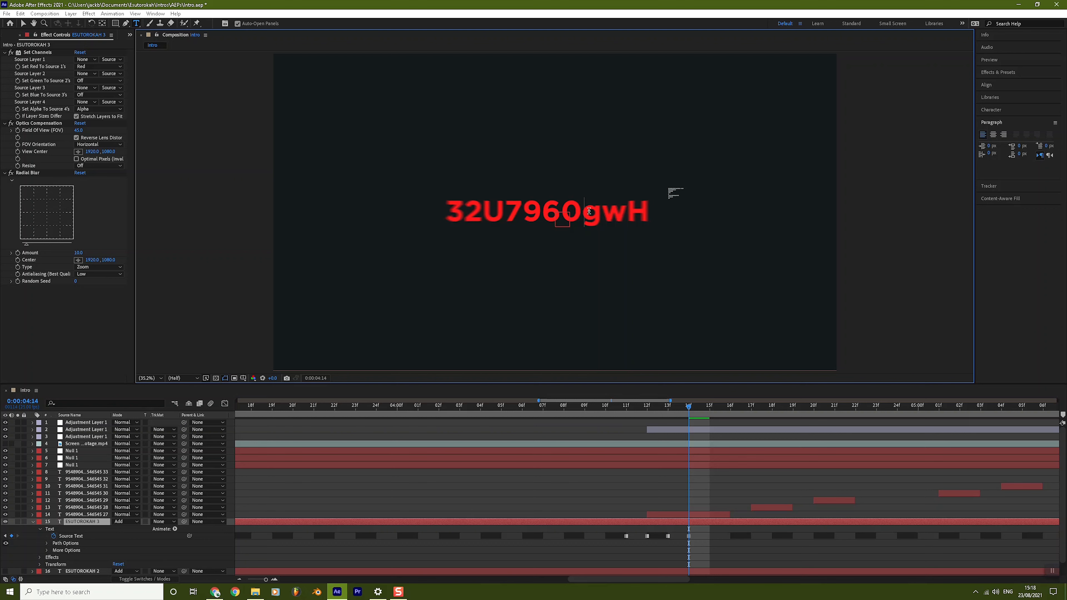
pyautogui.keyDown('shift'); pyautogui.click(628, 214); pyautogui.keyUp('shift')
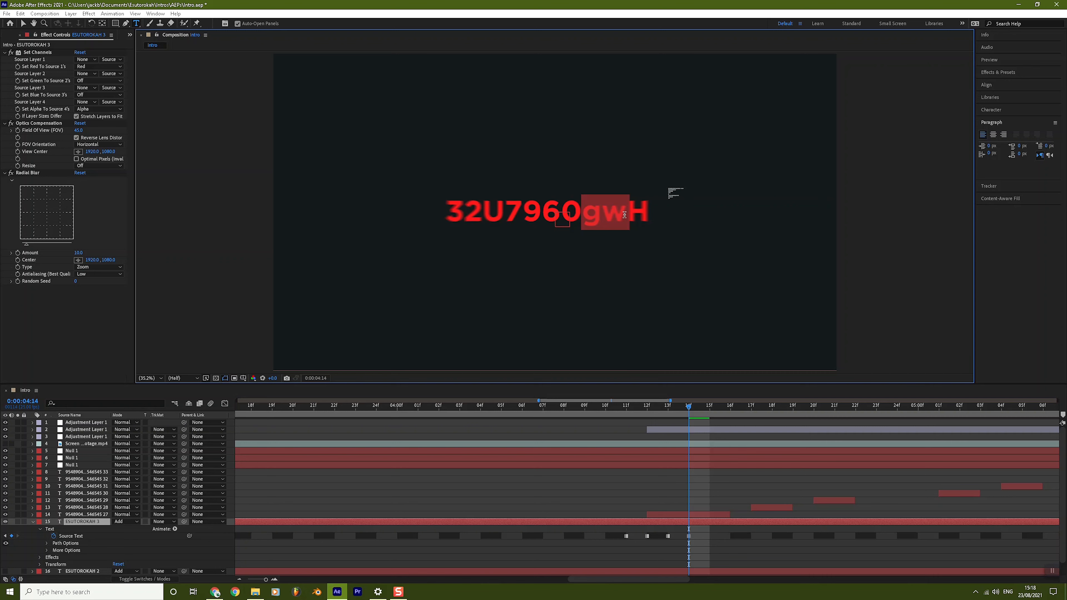
pyautogui.write('G')
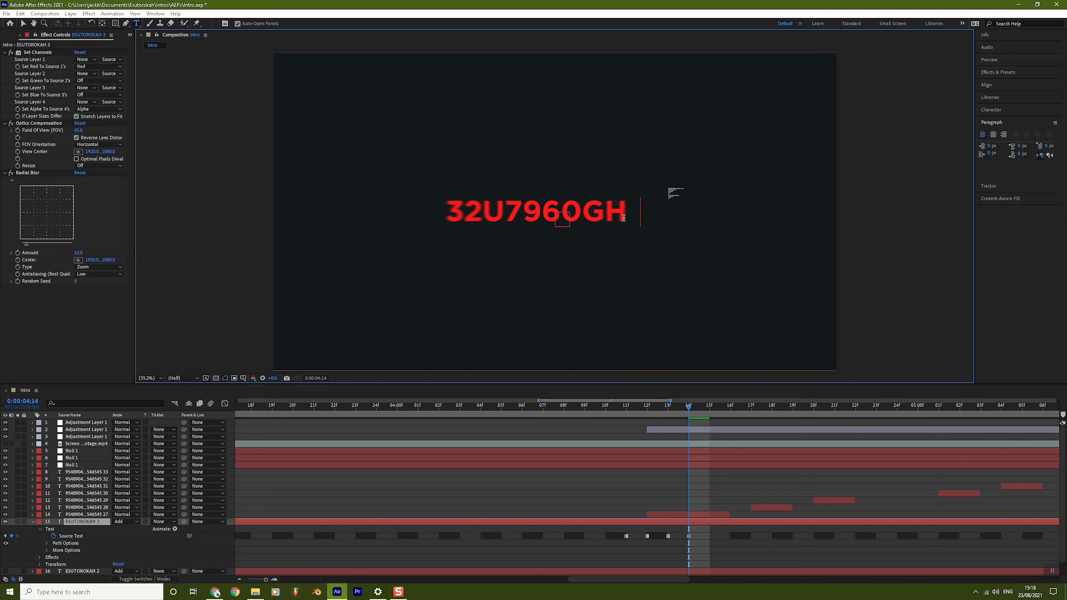
pyautogui.write('W')
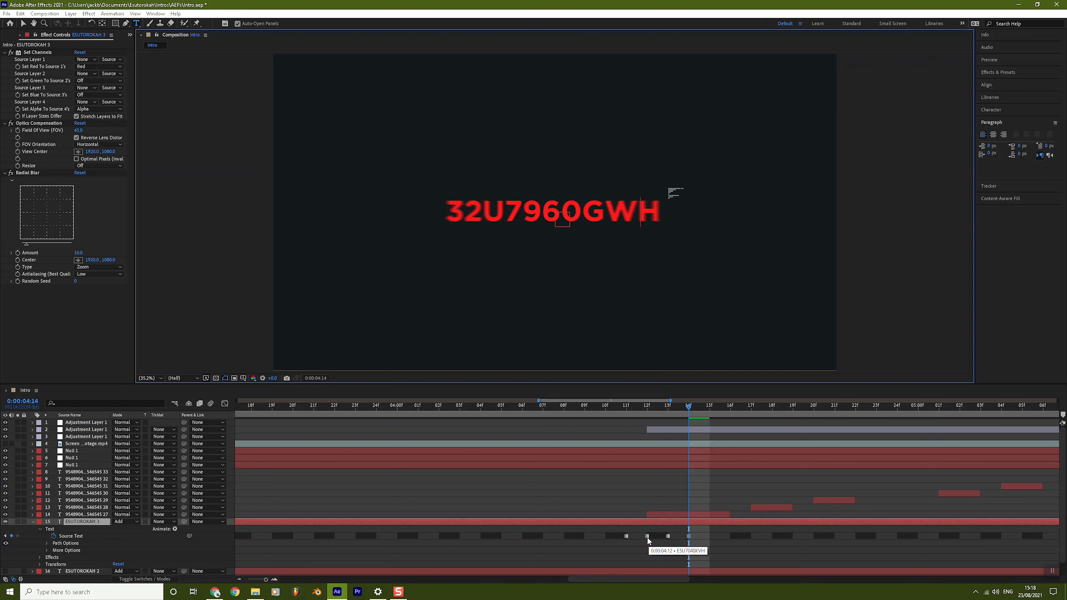
# Step: Paste the earlier E5U7048KVH Source Text keyframe at 0:00:04:15
pyautogui.click(709, 406)
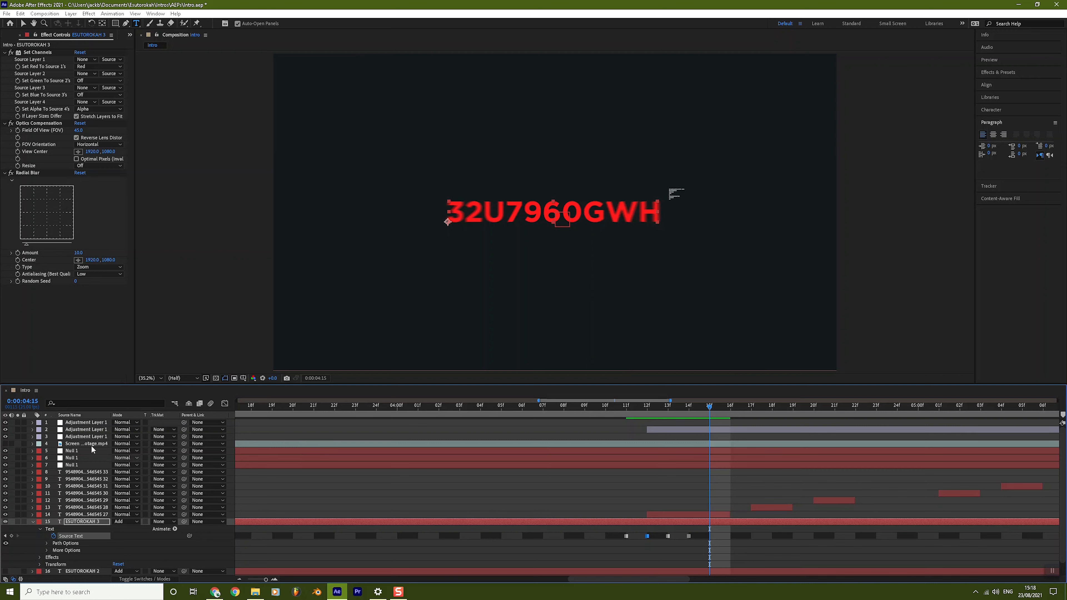
pyautogui.click(24, 23)
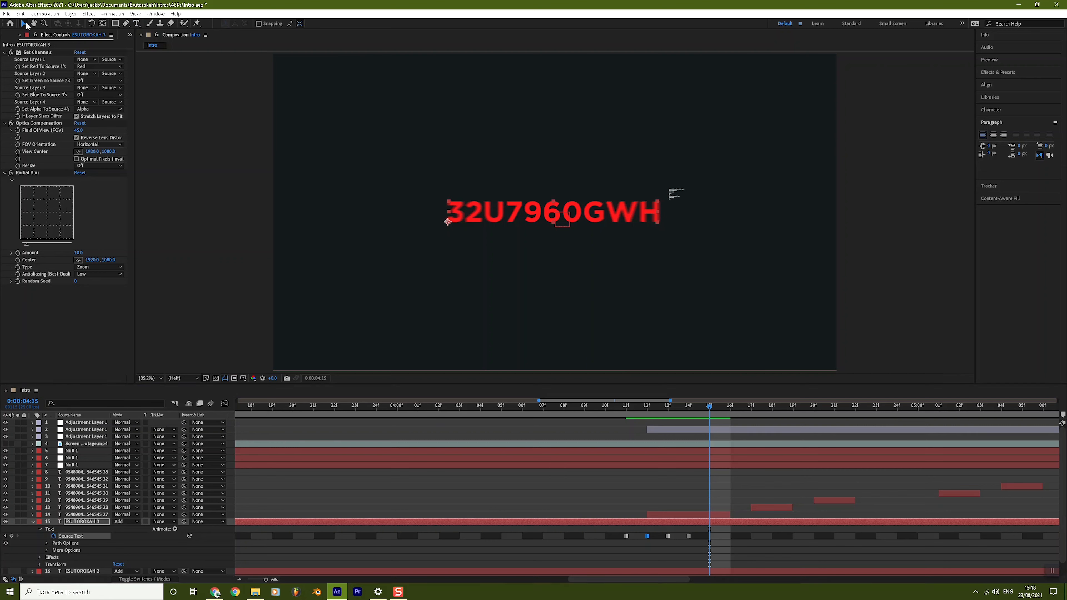
pyautogui.click(648, 536)
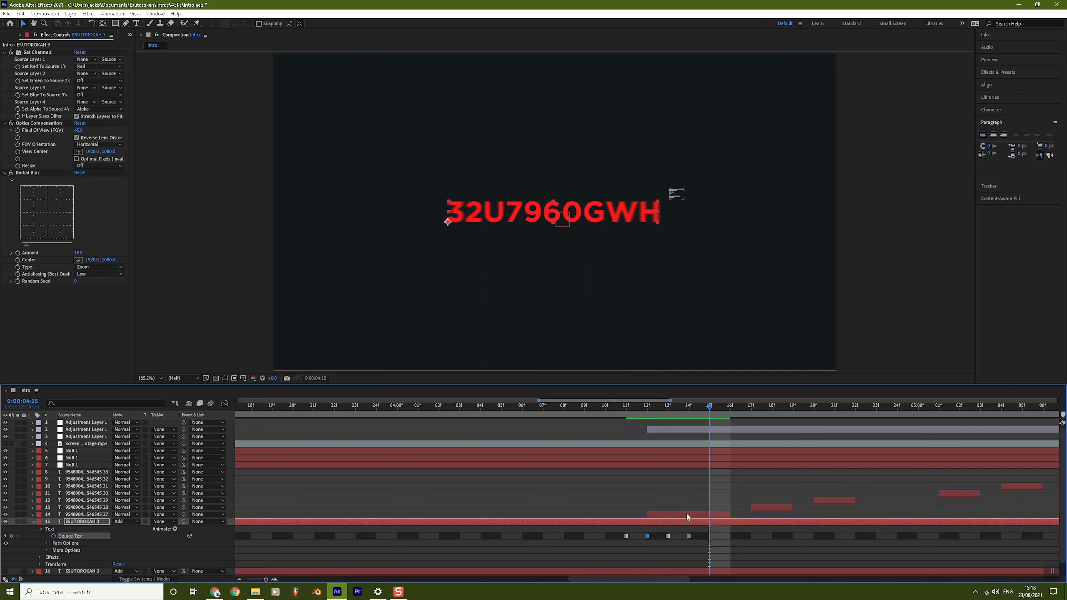
pyautogui.hotkey('ctrl', 'v')
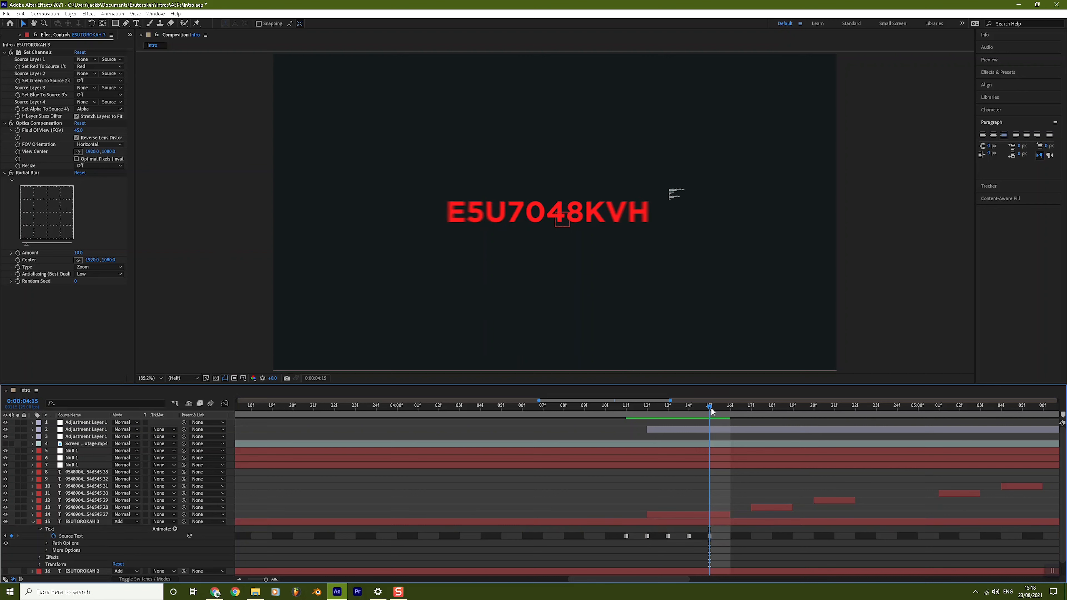
pyautogui.moveTo(711, 407); pyautogui.dragTo(731, 414)
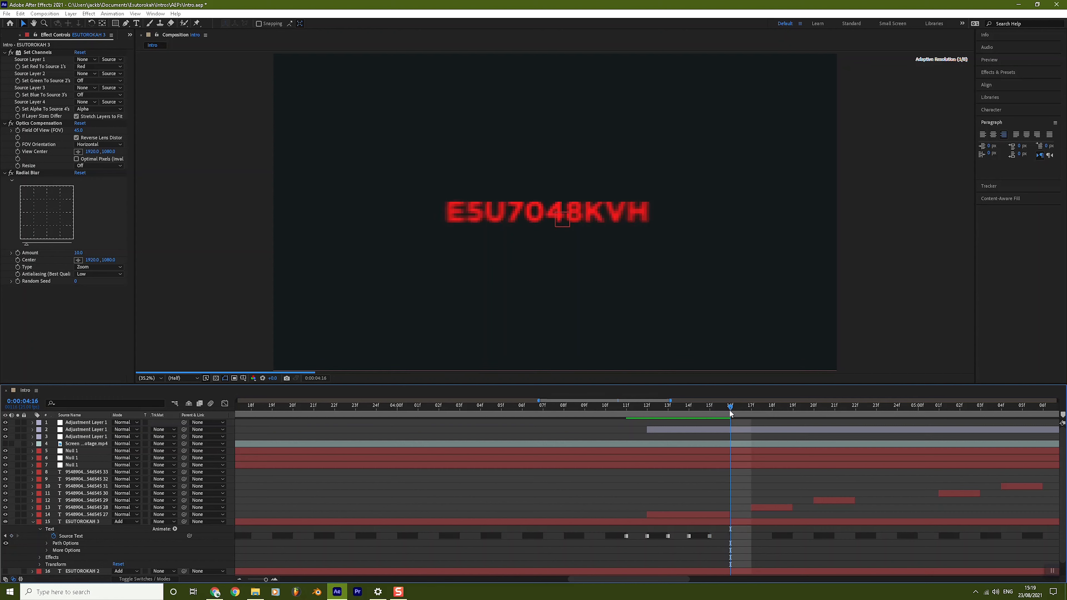
pyautogui.click(710, 536)
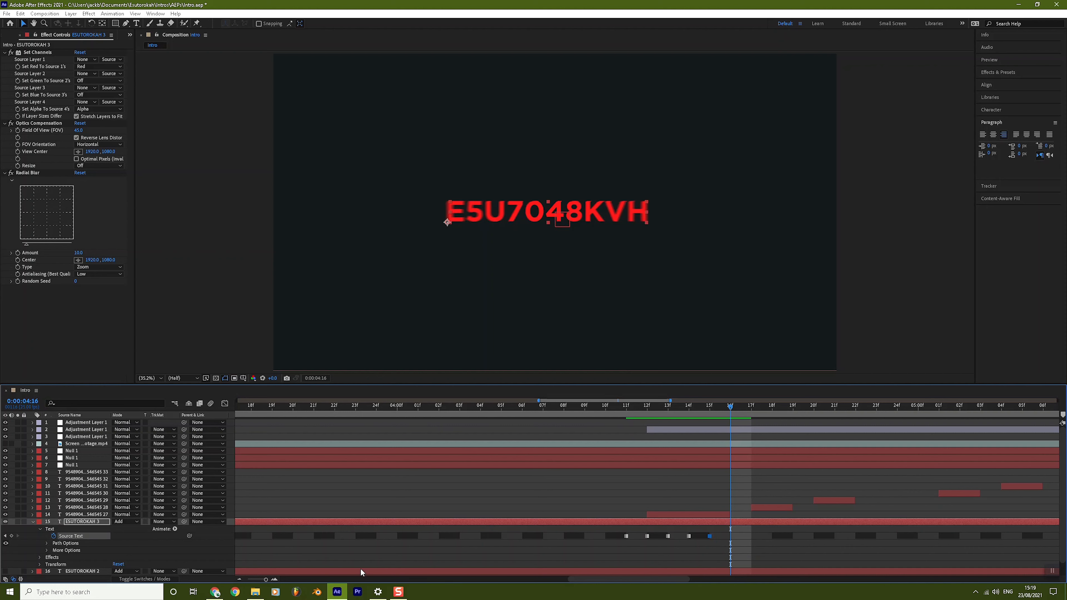
# Step: Zoom the timeline out and scrub through the text changes to 0:00:05:08
pyautogui.moveTo(263, 580); pyautogui.dragTo(261, 582)
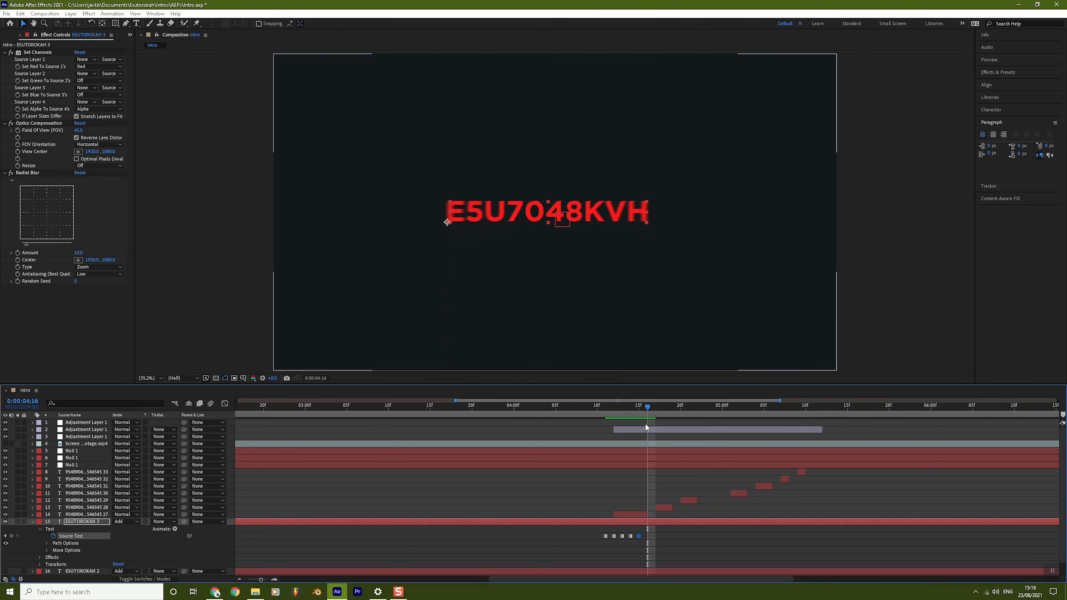
pyautogui.moveTo(626, 408); pyautogui.dragTo(612, 411)
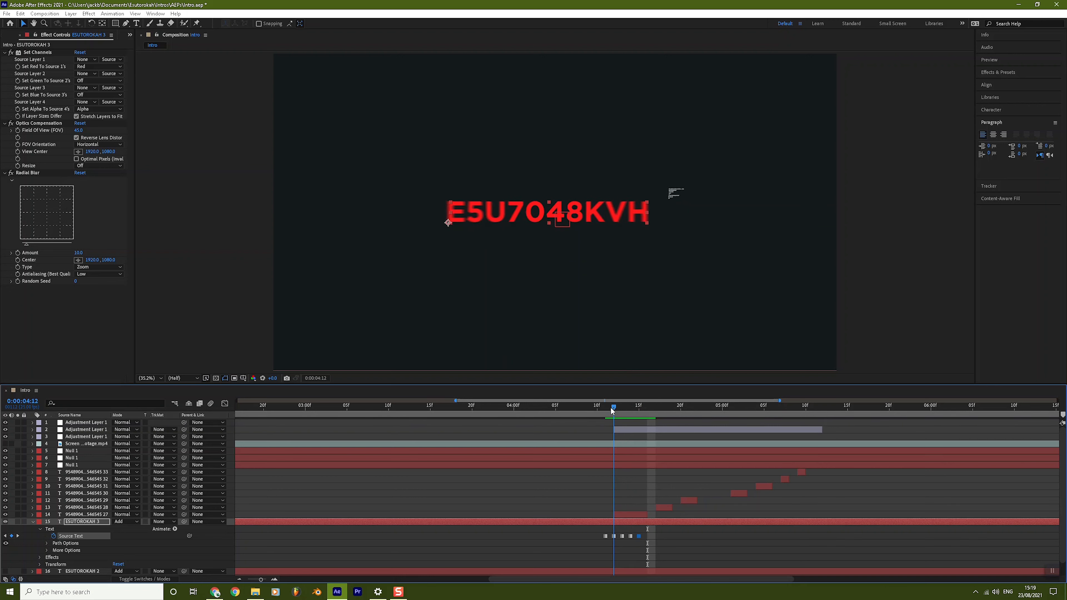
pyautogui.moveTo(612, 411); pyautogui.dragTo(824, 440)
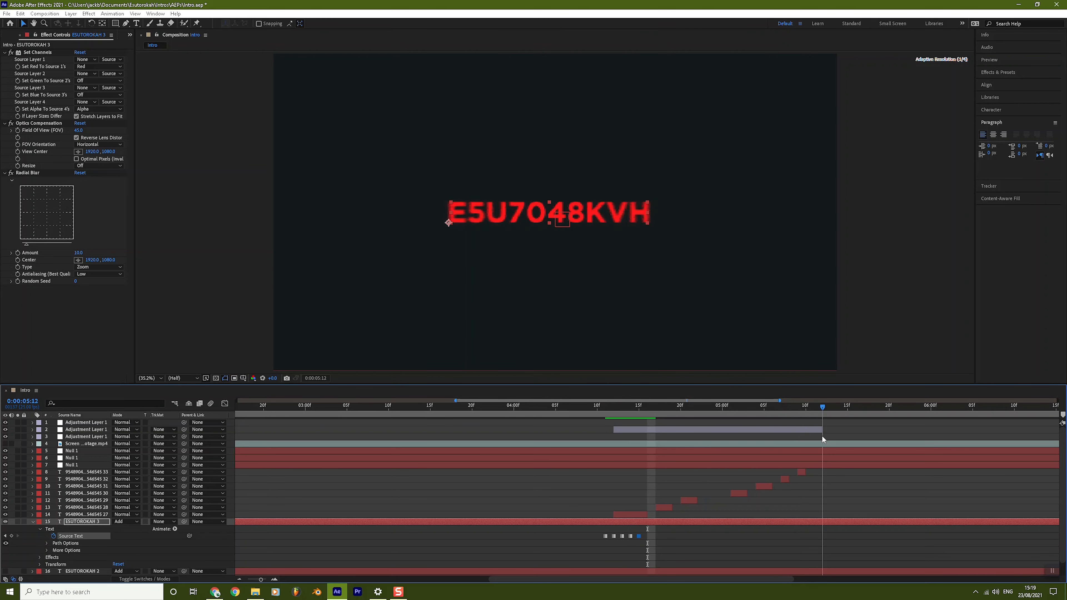
pyautogui.moveTo(820, 435); pyautogui.dragTo(794, 431)
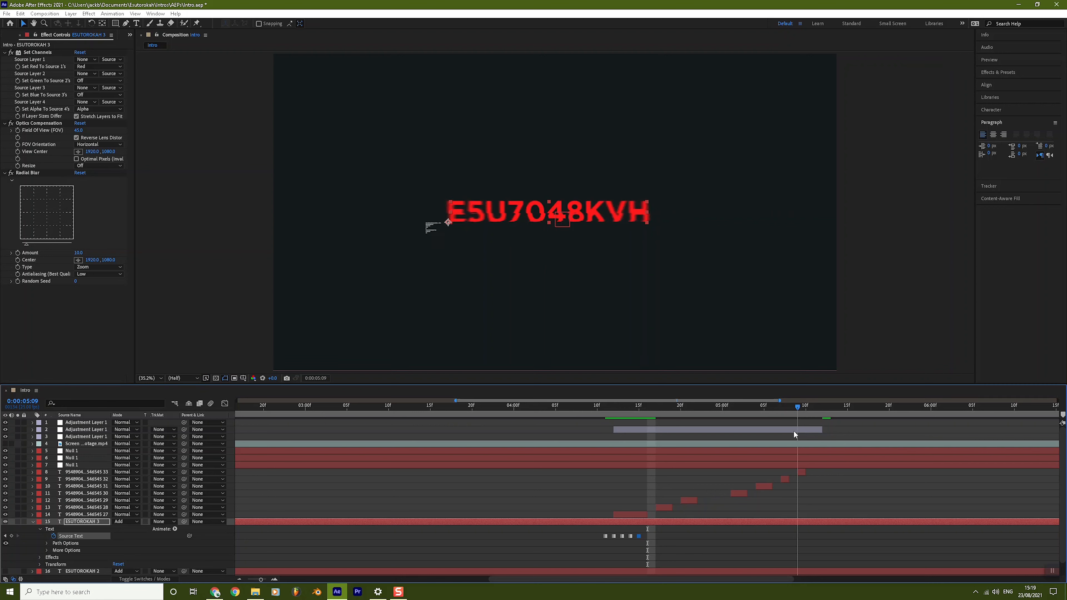
pyautogui.moveTo(793, 431); pyautogui.dragTo(790, 431)
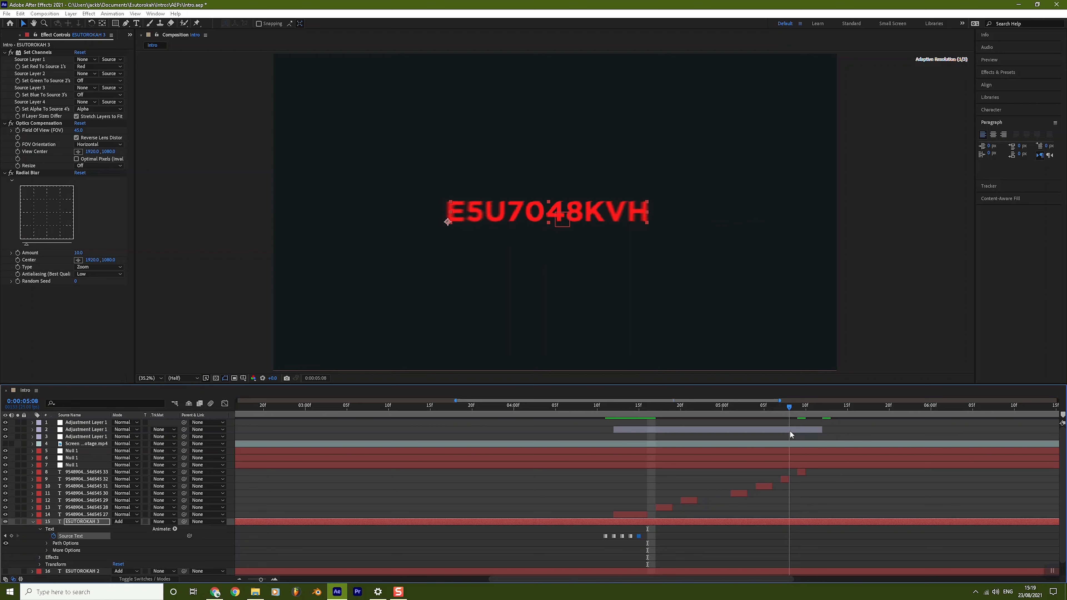
pyautogui.moveTo(788, 430); pyautogui.dragTo(789, 431)
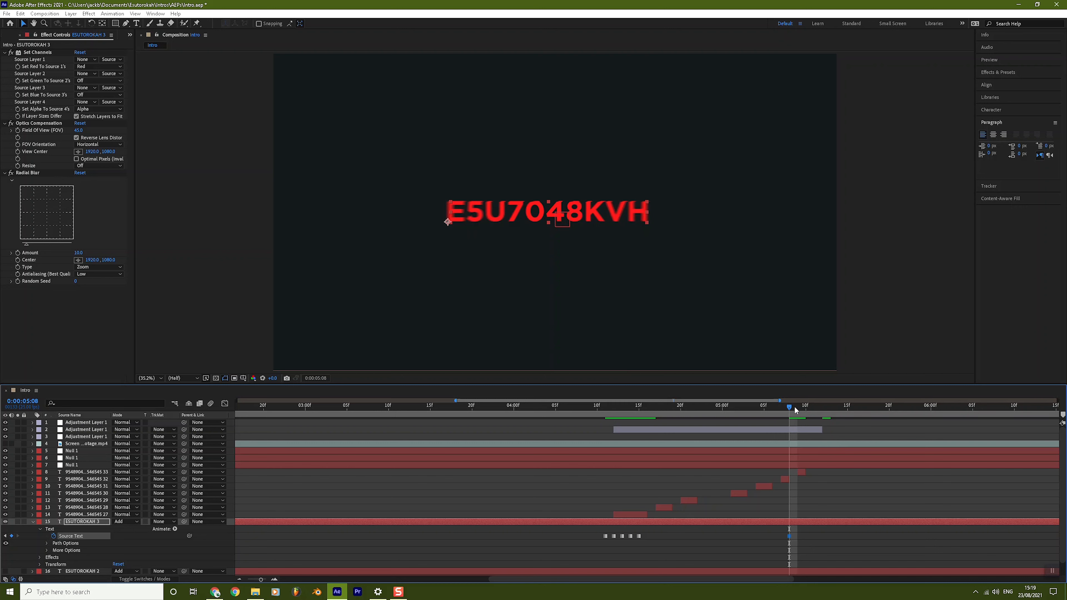
# Step: Paste scrambled Source Text keyframes at 0:00:05:09–0:00:05:11 and shift the four one frame later
pyautogui.press('pagedown')
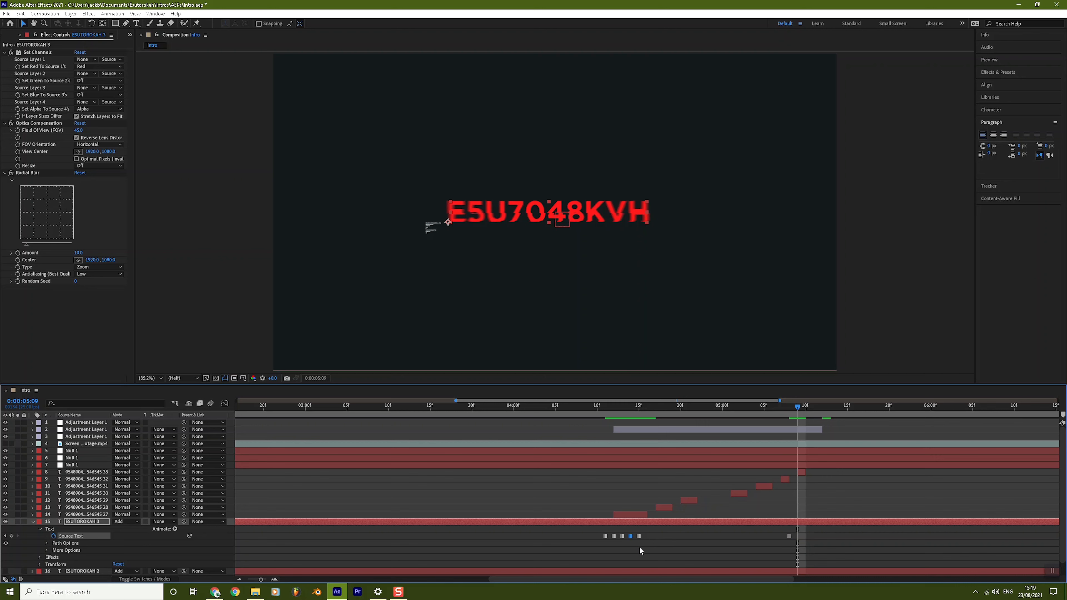
pyautogui.click(622, 537)
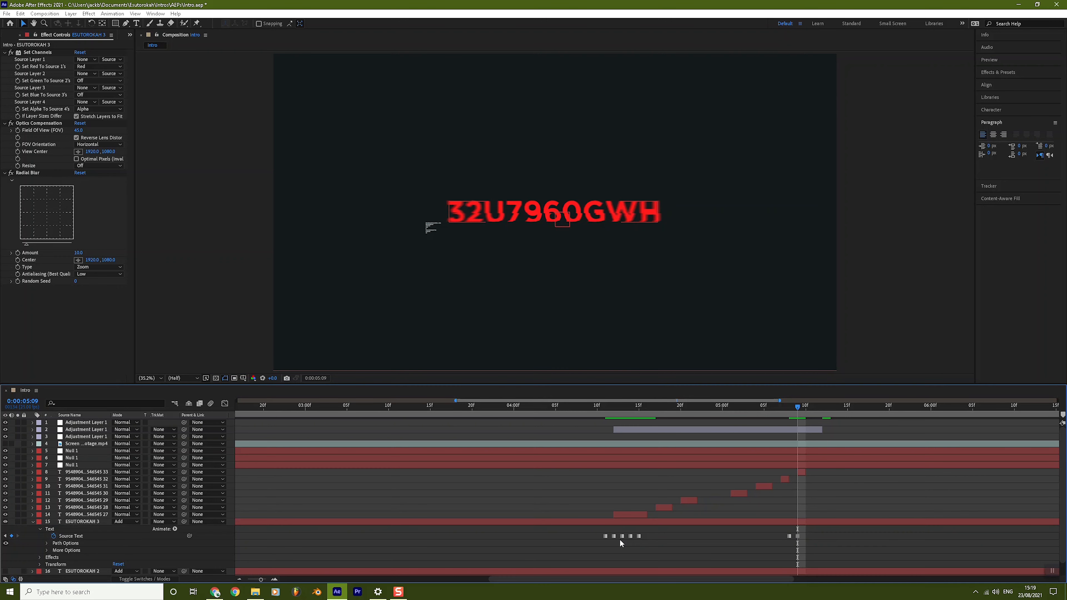
pyautogui.click(806, 412)
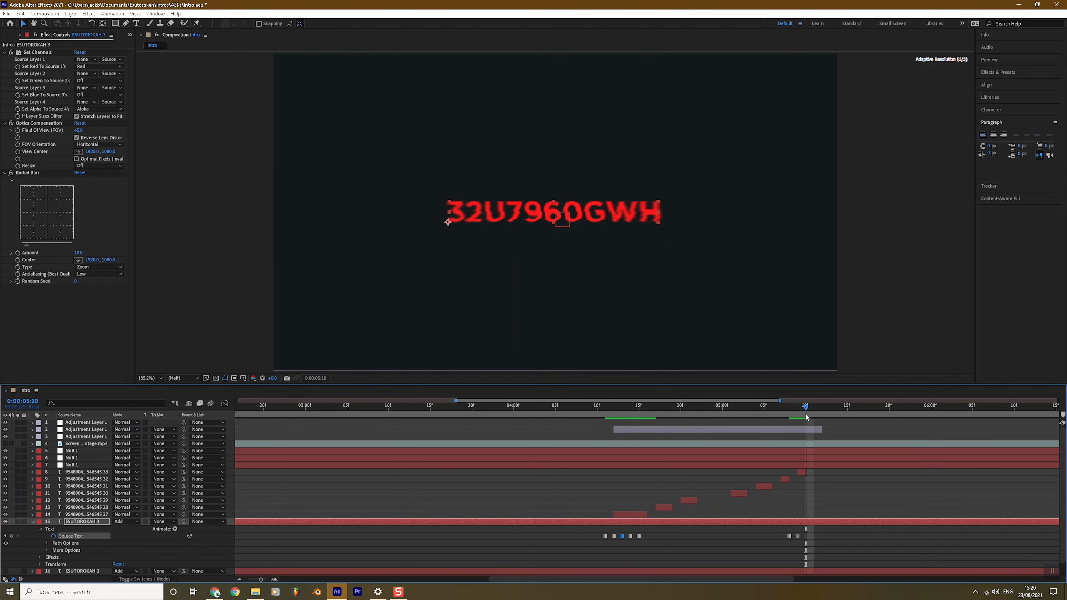
pyautogui.click(614, 536)
pyautogui.click(814, 411)
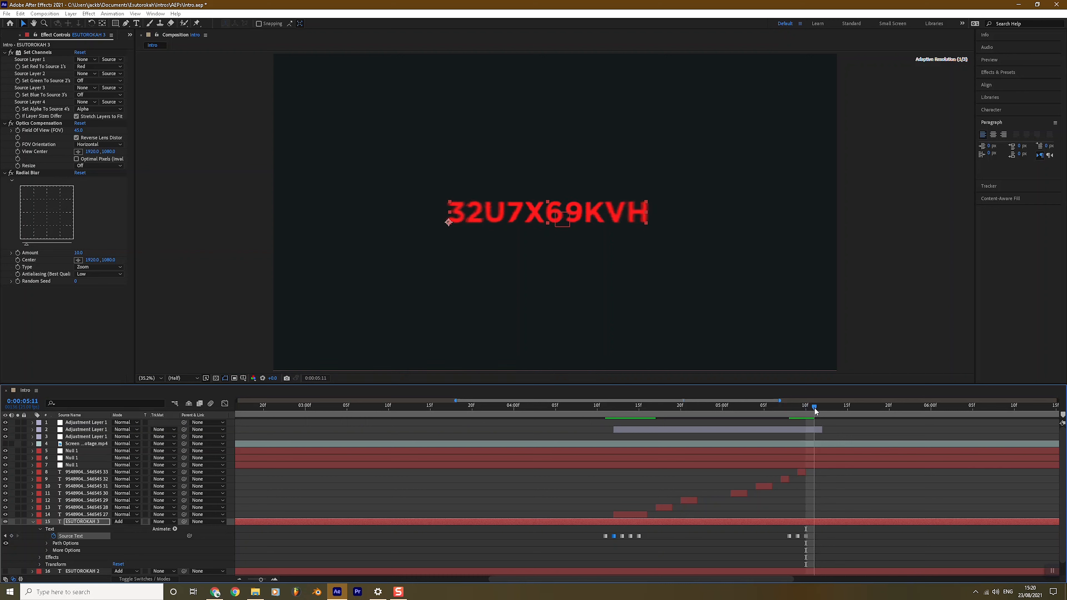
pyautogui.hotkey('ctrl', 'v')
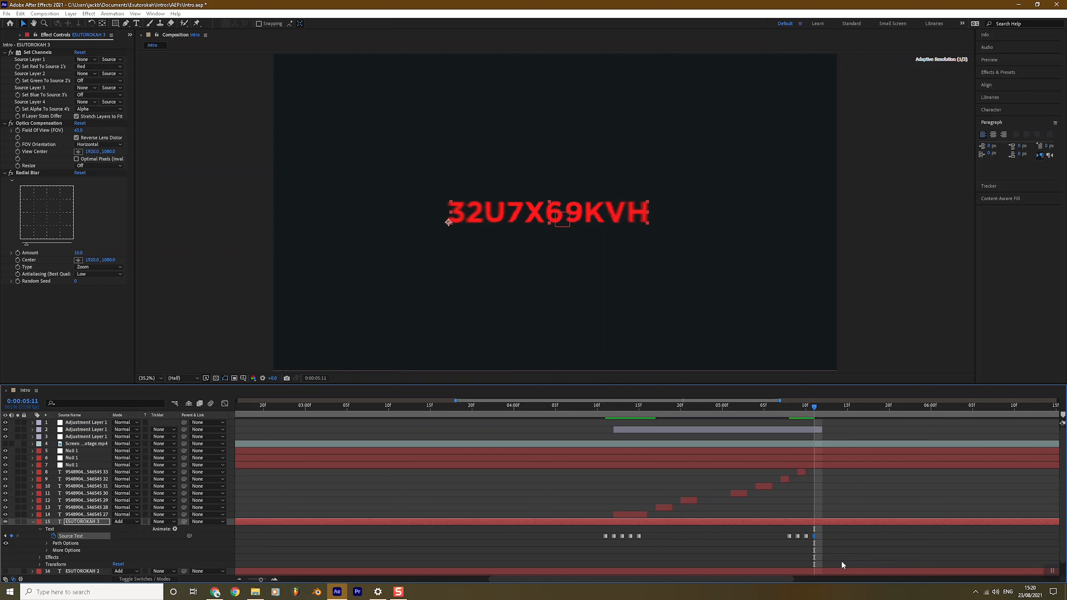
pyautogui.moveTo(841, 549); pyautogui.dragTo(786, 536)
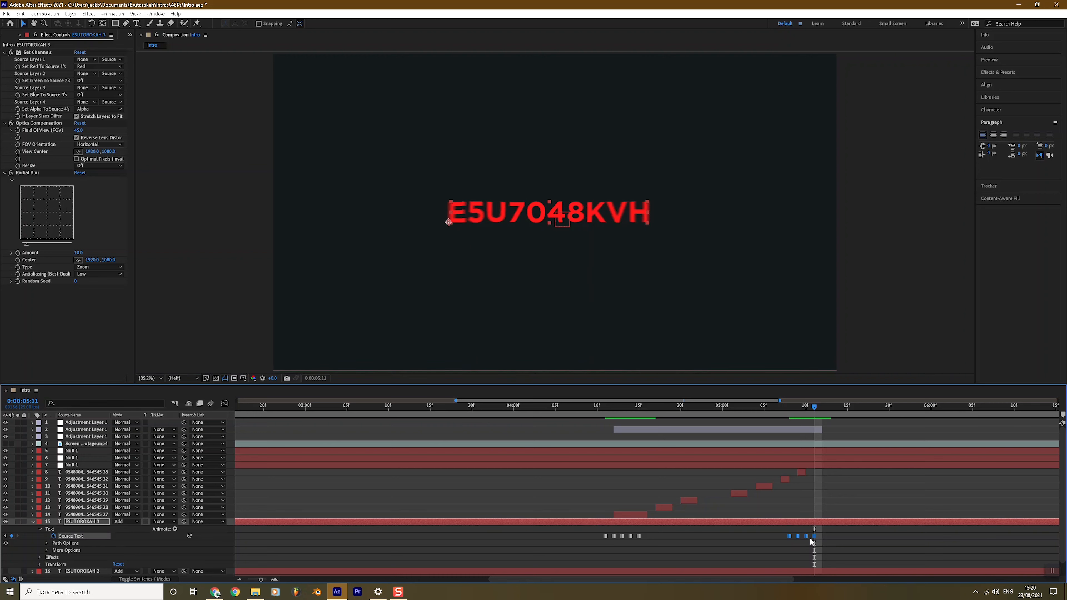
pyautogui.moveTo(815, 539); pyautogui.dragTo(823, 539)
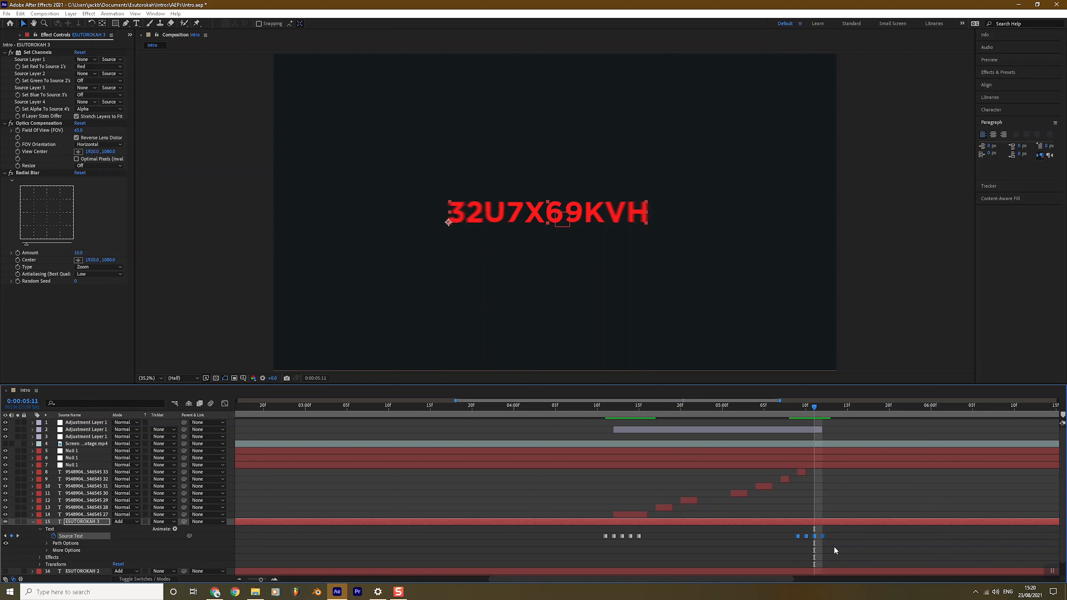
# Step: Paste the clean ESUTOROKAH keyframe at 0:00:05:13, then select all ten Source Text keyframes
pyautogui.click(825, 414)
pyautogui.click(831, 413)
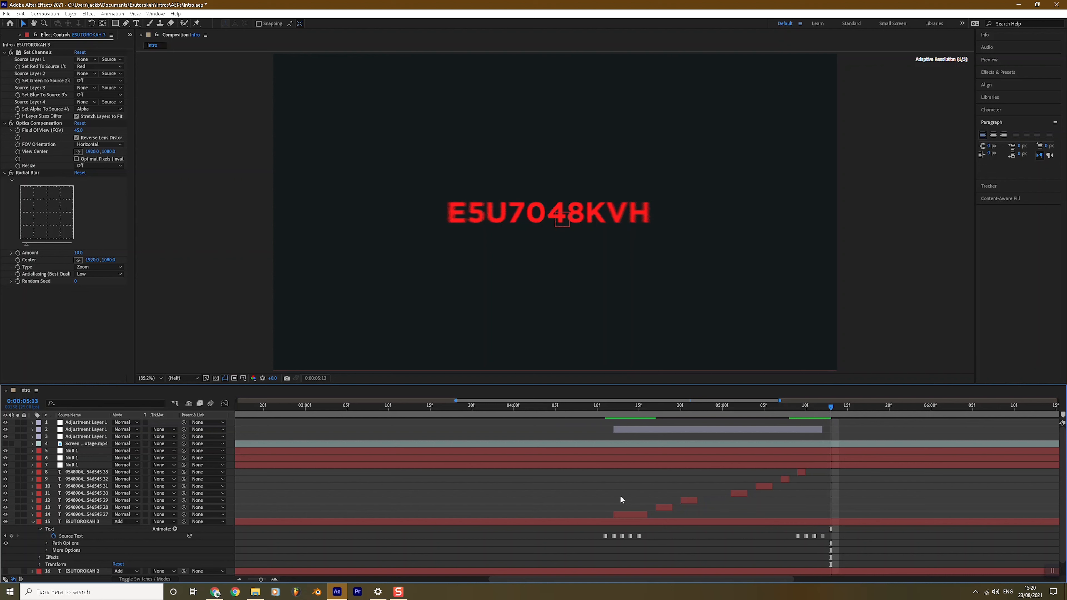
pyautogui.click(605, 536)
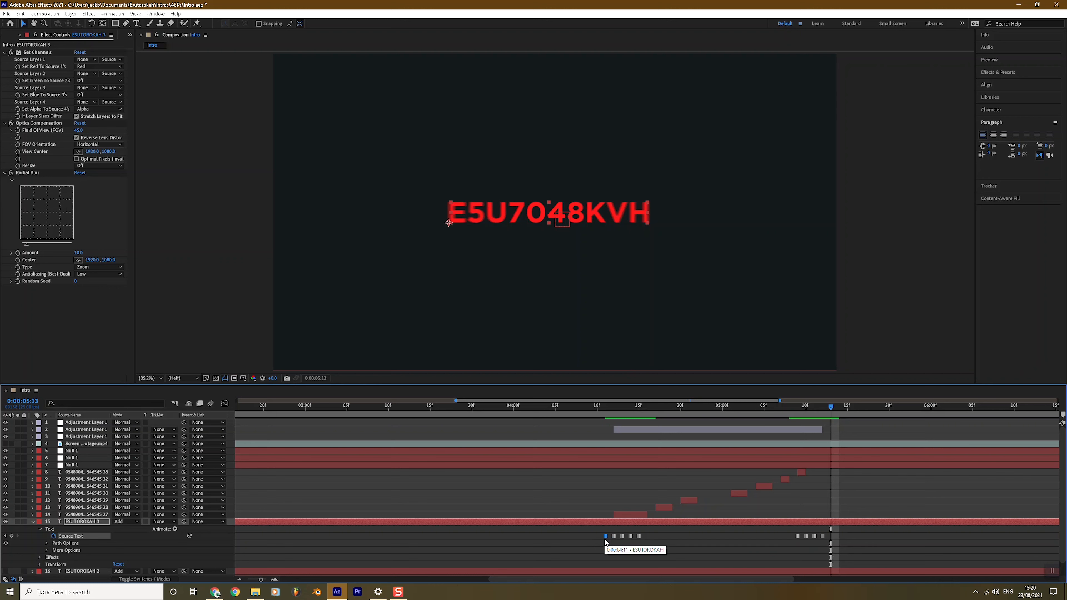
pyautogui.hotkey('ctrl', 'v')
pyautogui.click(902, 486)
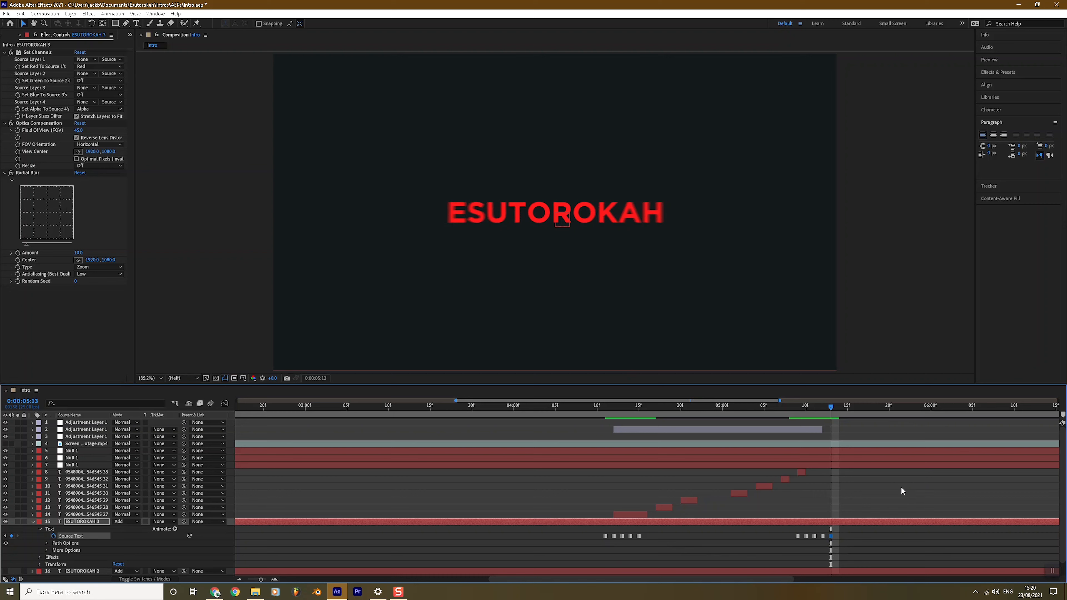
pyautogui.click(605, 408)
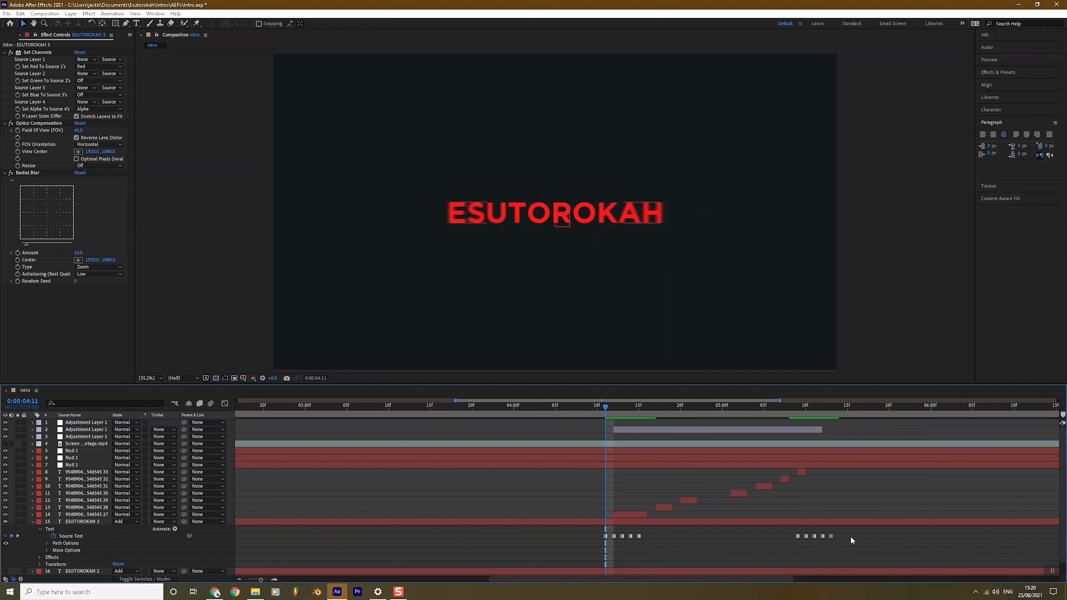
pyautogui.moveTo(865, 536); pyautogui.dragTo(572, 545)
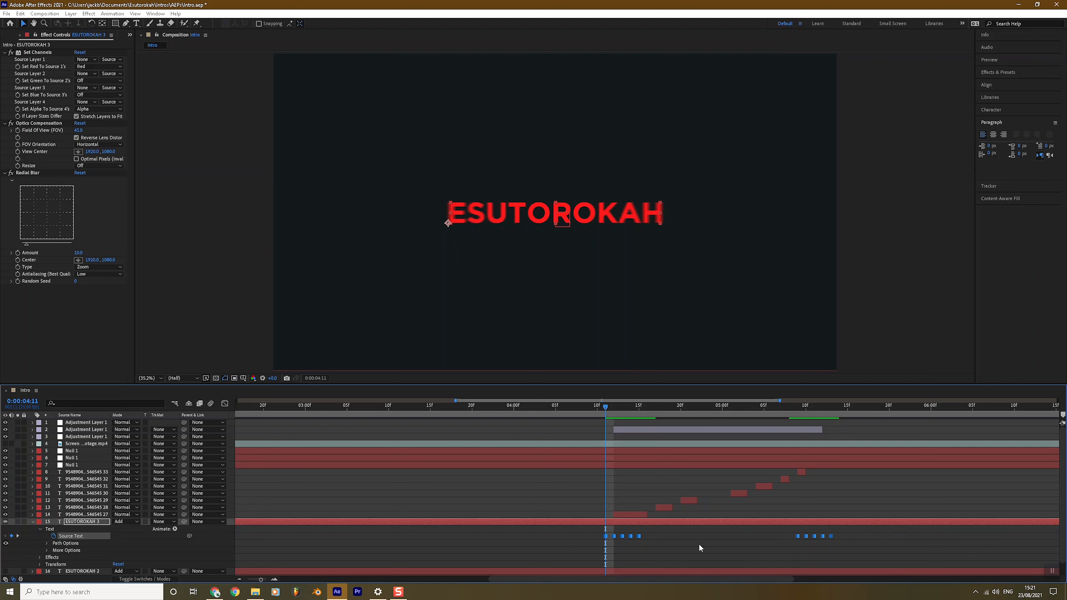
# Step: Collapse ESUTOROKAH 3, unhide ESUTOROKAH and ESUTOROKAH 2, save, and go to 0:00:04:10
pyautogui.click(33, 522)
pyautogui.click(79, 529)
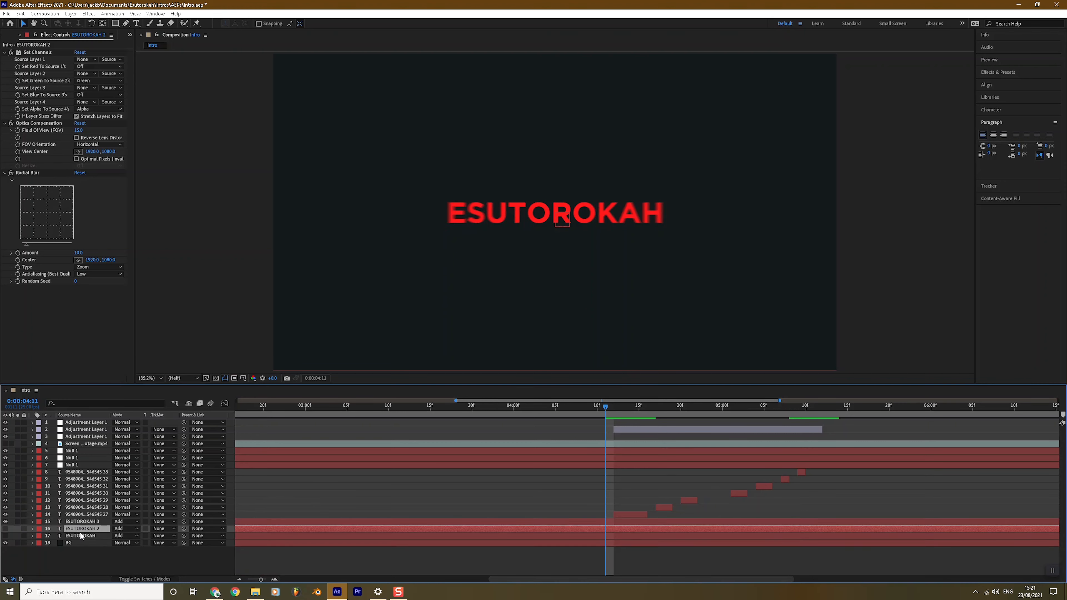
pyautogui.keyDown('ctrl'); pyautogui.click(81, 536); pyautogui.keyUp('ctrl')
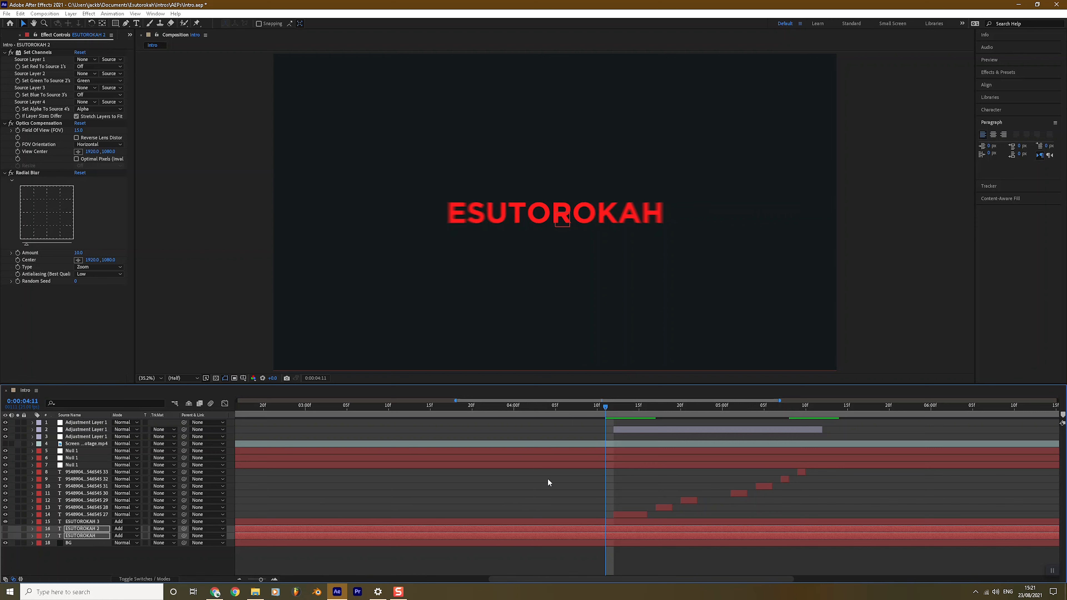
pyautogui.click(34, 554)
pyautogui.moveTo(6, 537); pyautogui.dragTo(8, 528)
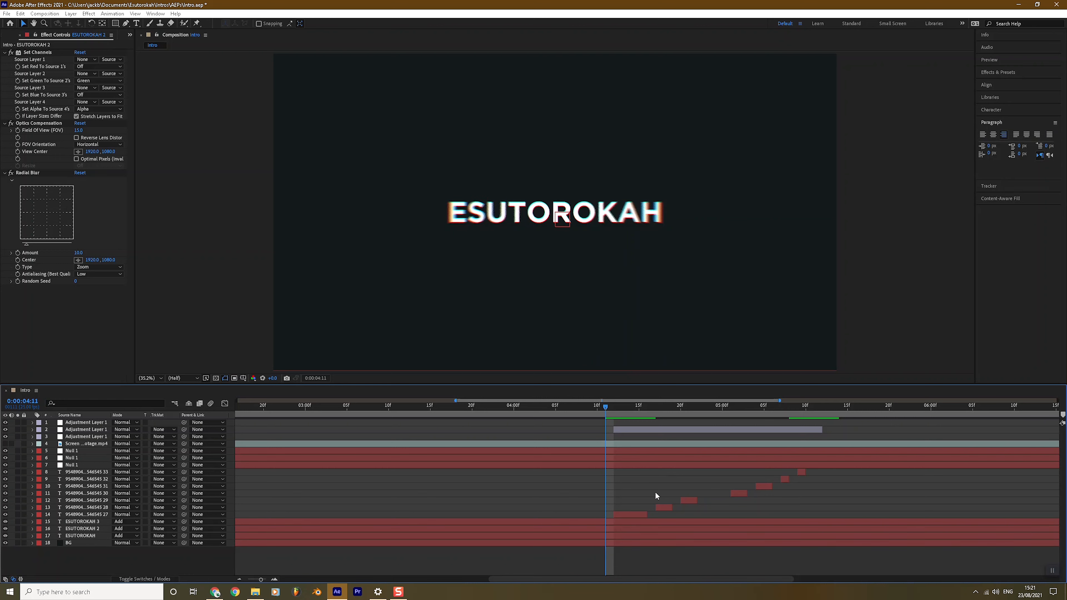
pyautogui.hotkey('ctrl', 's')
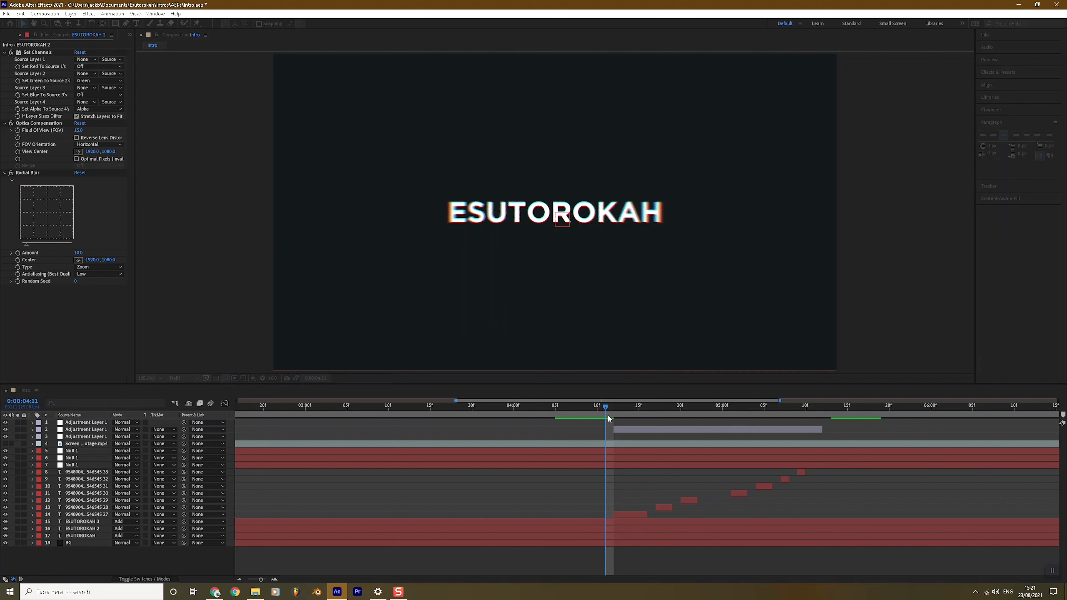
pyautogui.click(597, 406)
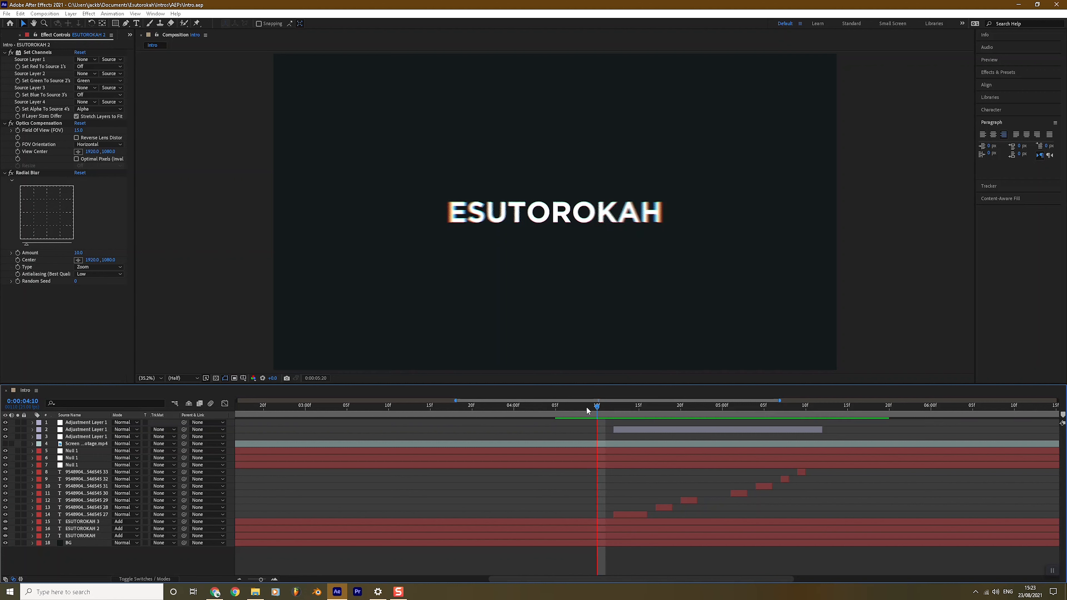
# Step: Preview the glitch title from 0:00:04:07 and step through its frames
pyautogui.click(571, 406)
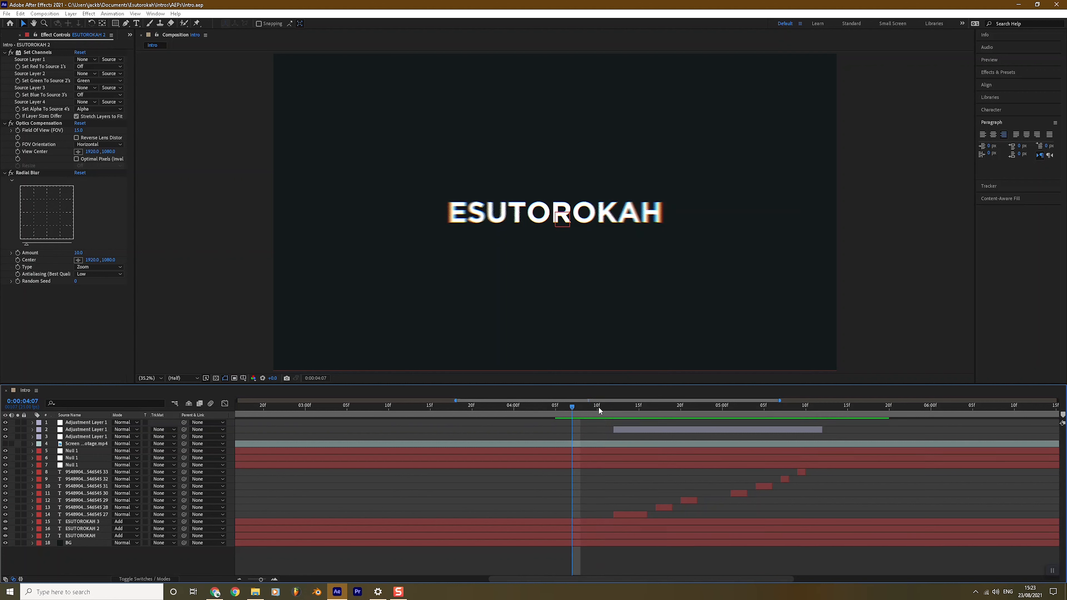
pyautogui.press('space')
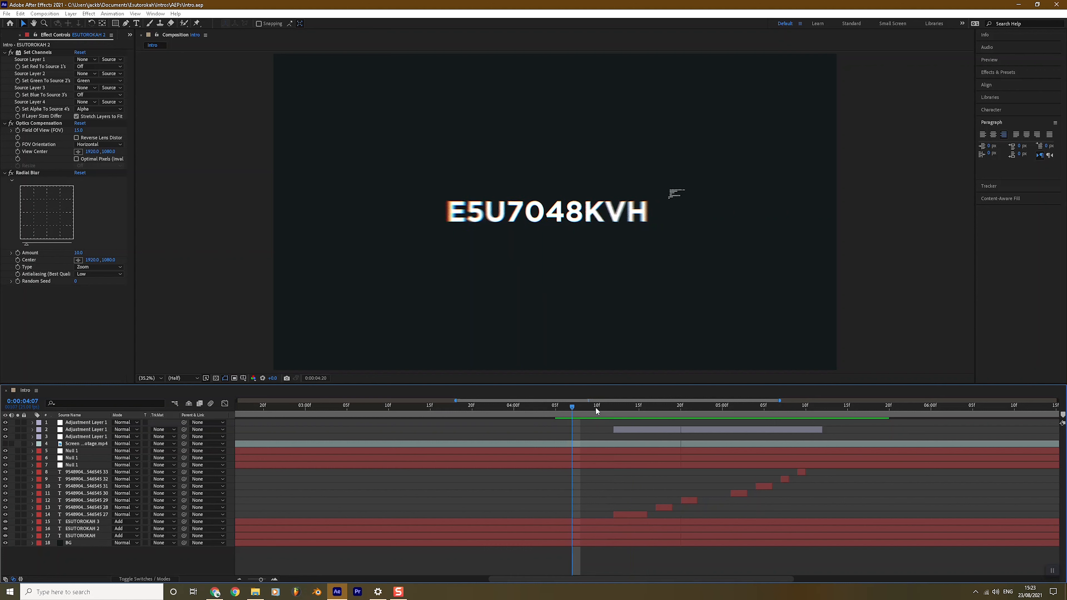
pyautogui.moveTo(756, 407); pyautogui.dragTo(839, 409)
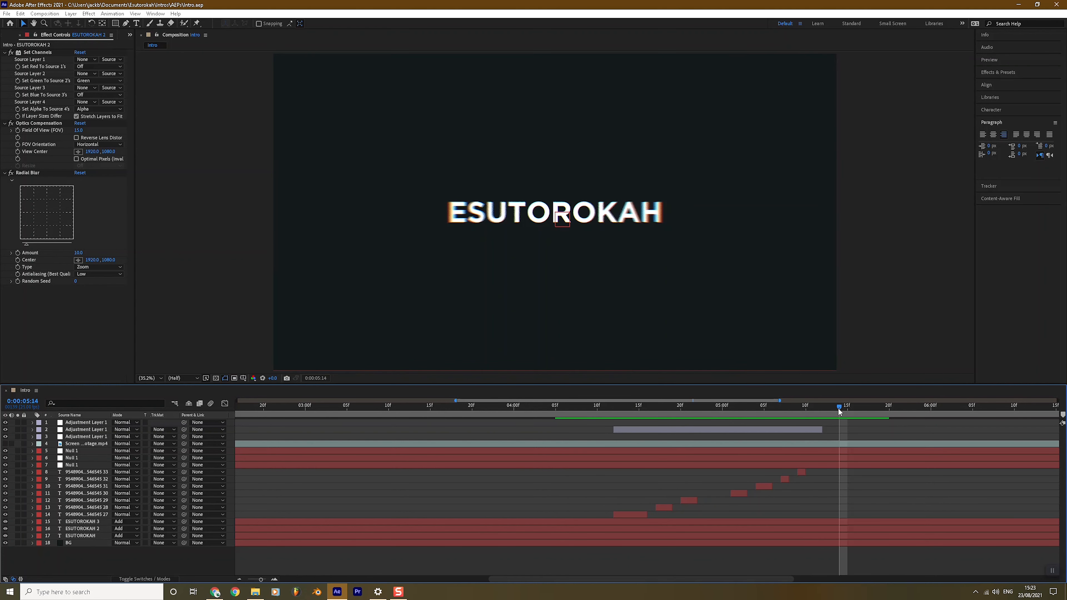
pyautogui.moveTo(854, 408)
pyautogui.mouseDown()
pyautogui.moveTo(617, 410)
pyautogui.moveTo(845, 406)
pyautogui.mouseUp()
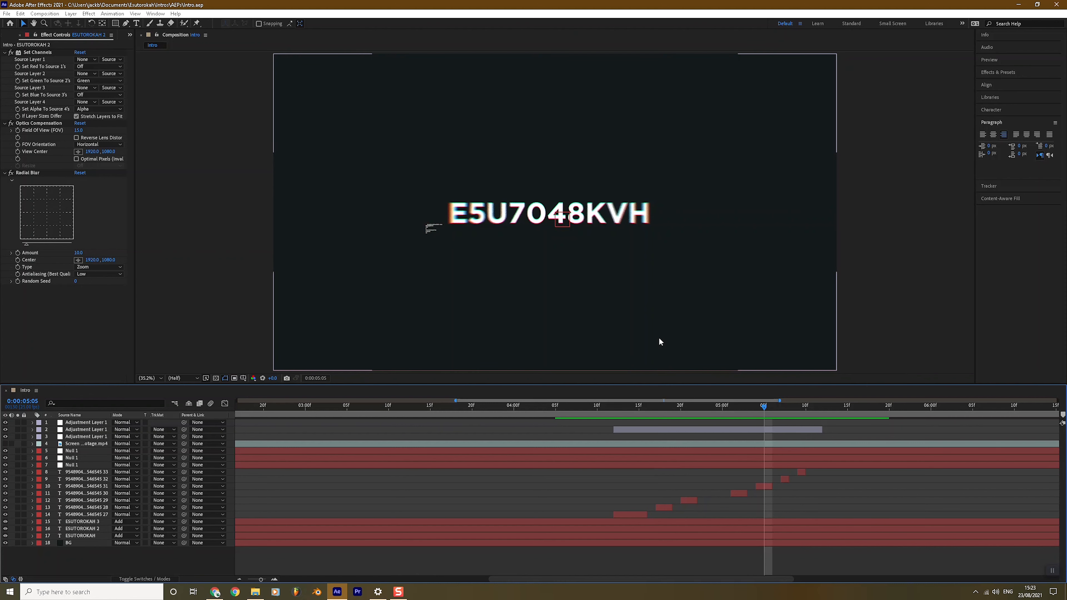
# Step: Show the whole 10-second timeline, return to 0:00:00:00, and open the Elements for Intro folder
pyautogui.click(330, 406)
pyautogui.moveTo(262, 580); pyautogui.dragTo(231, 582)
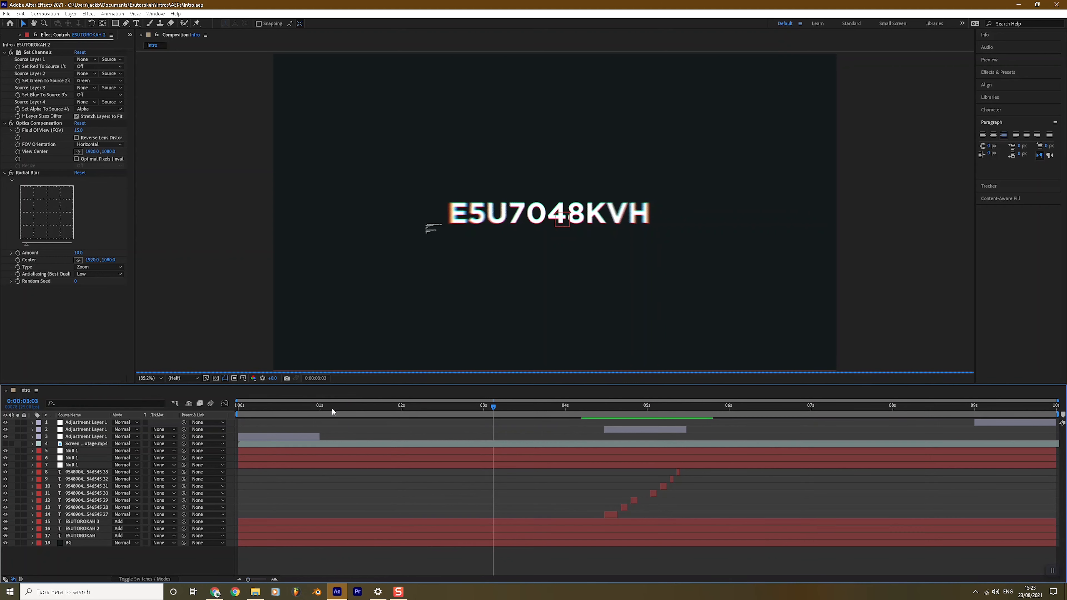
pyautogui.moveTo(279, 408); pyautogui.dragTo(234, 411)
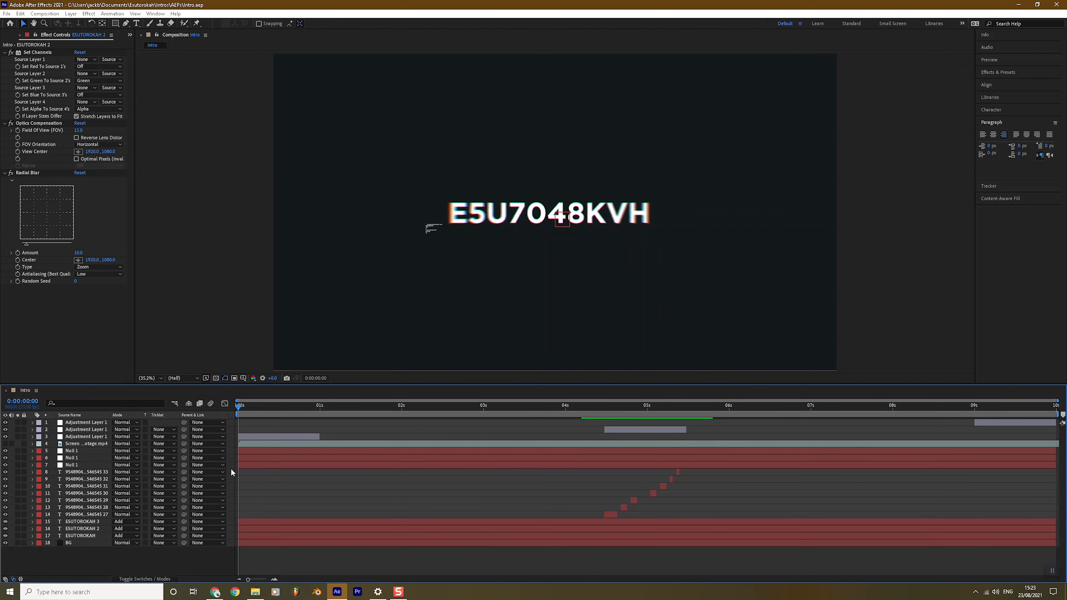
pyautogui.click(255, 592)
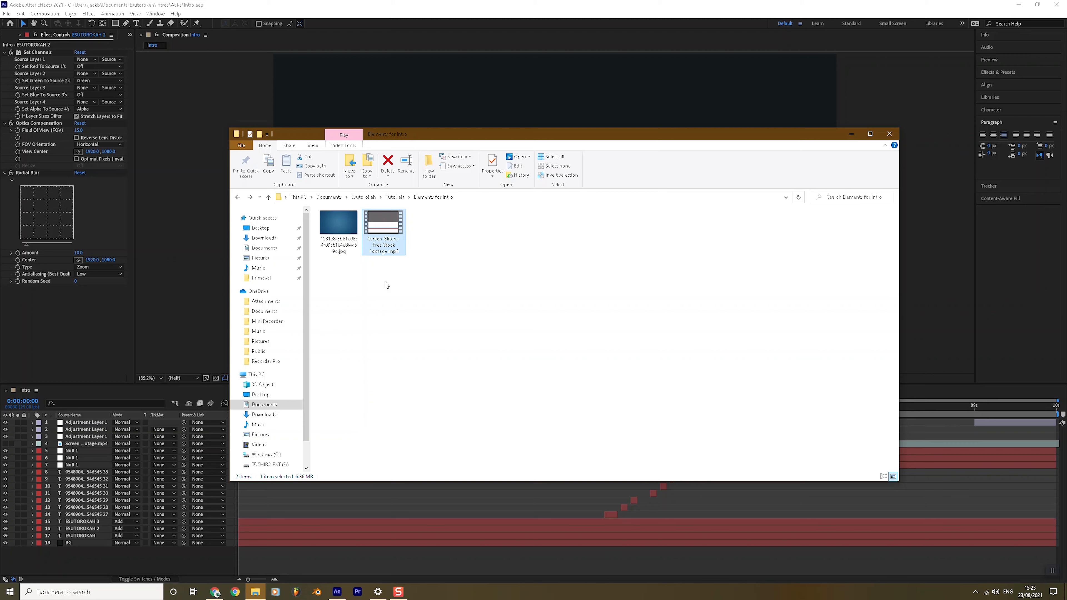
# Step: Drag the blue grid background JPG from Elements for Intro into the After Effects project
pyautogui.click(346, 223)
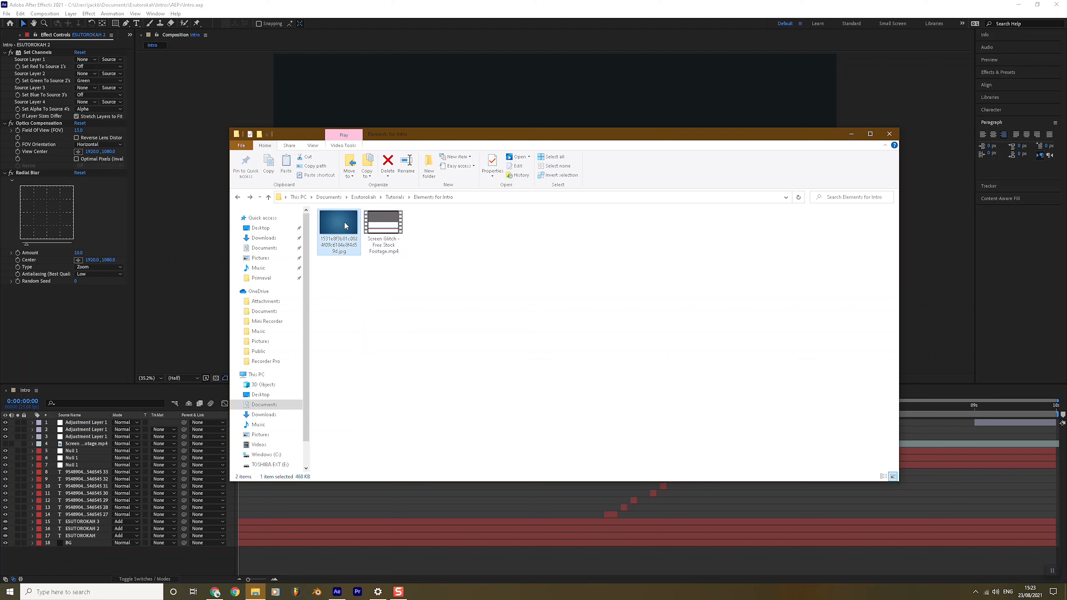
pyautogui.moveTo(6, 37); pyautogui.dragTo(40, 177)
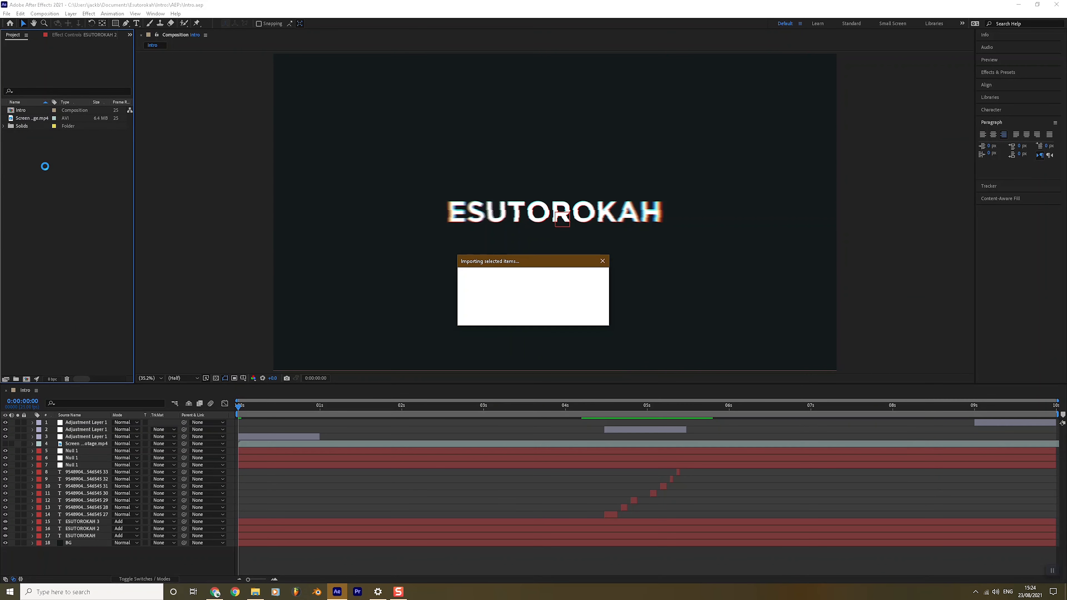
# Step: Add the blue grid JPG as Intro's top layer, scale it to 108%, and collapse the layer
pyautogui.moveTo(31, 111); pyautogui.dragTo(74, 423)
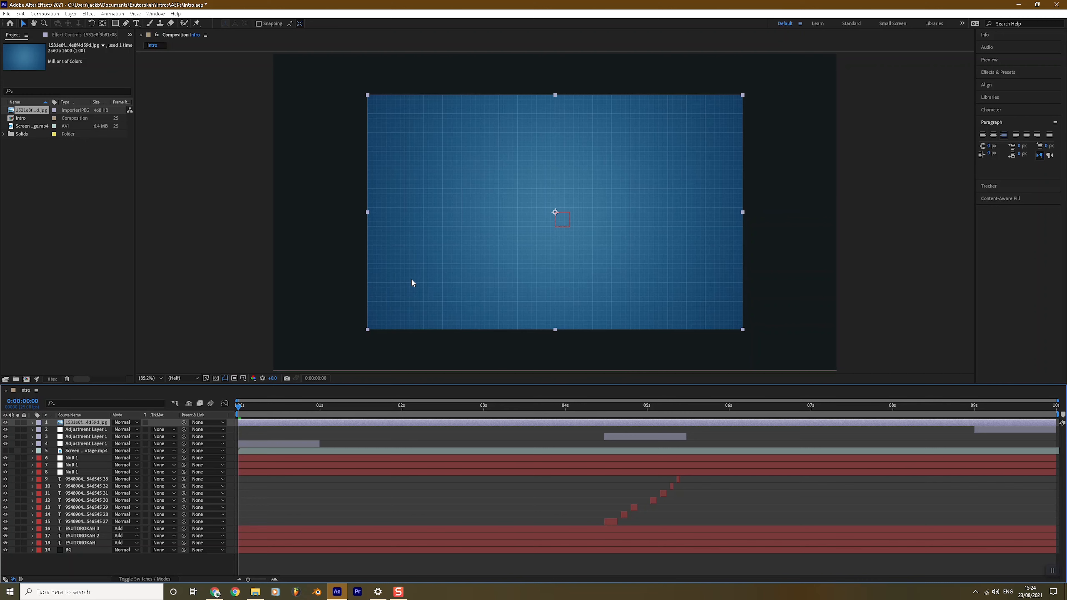
pyautogui.press('s')
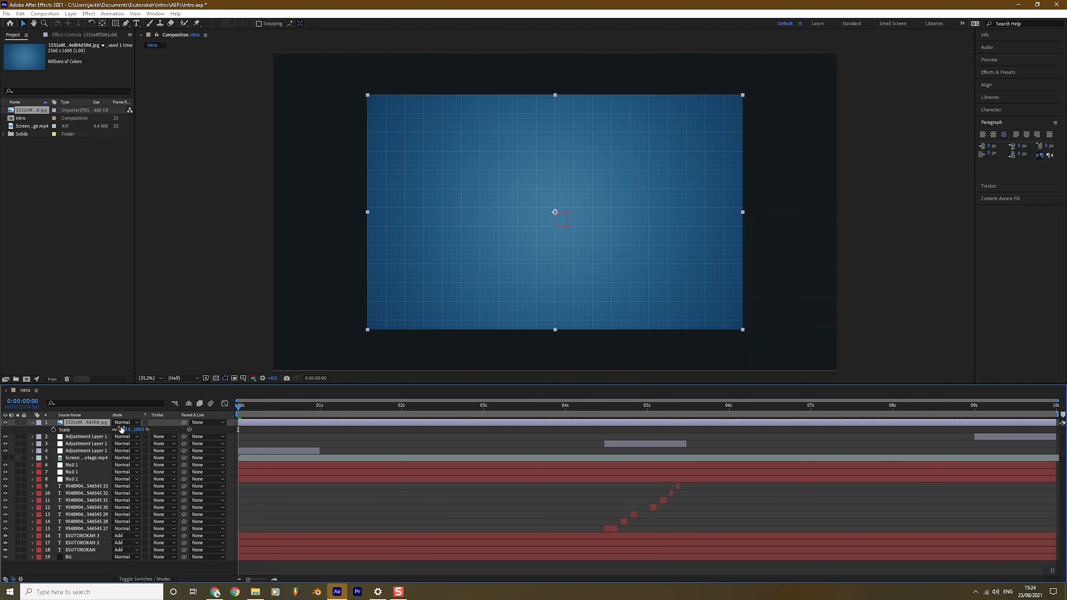
pyautogui.moveTo(126, 429); pyautogui.dragTo(150, 429)
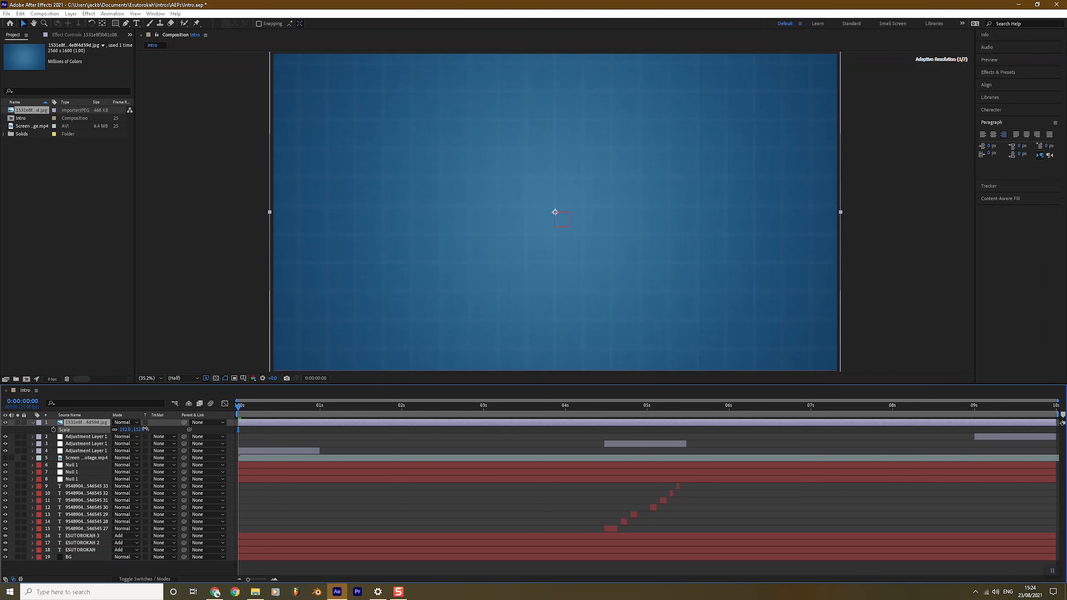
pyautogui.click(72, 278)
pyautogui.click(912, 225)
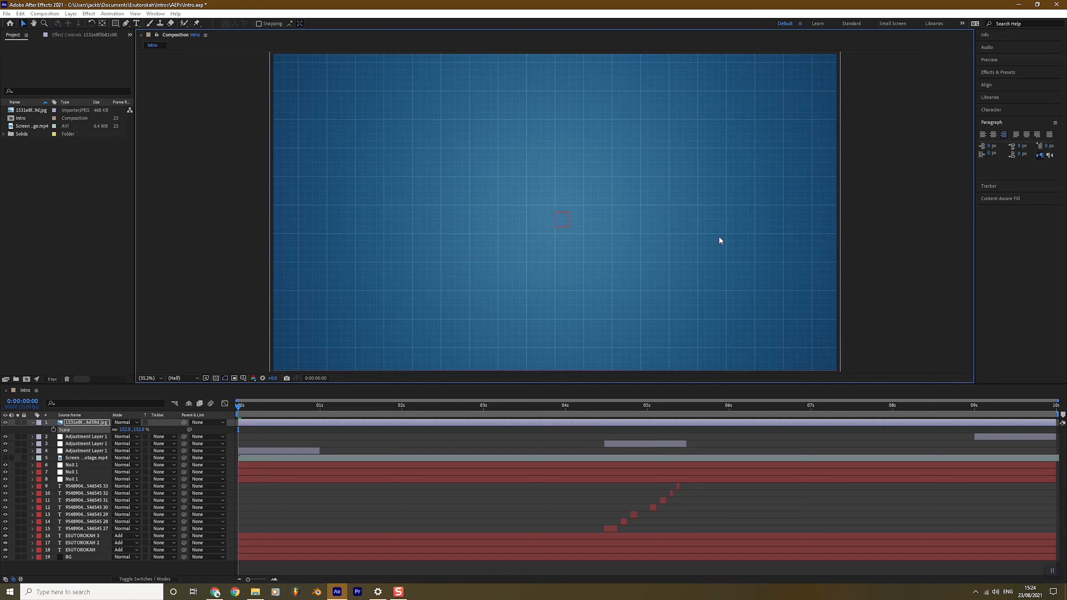
pyautogui.click(87, 424)
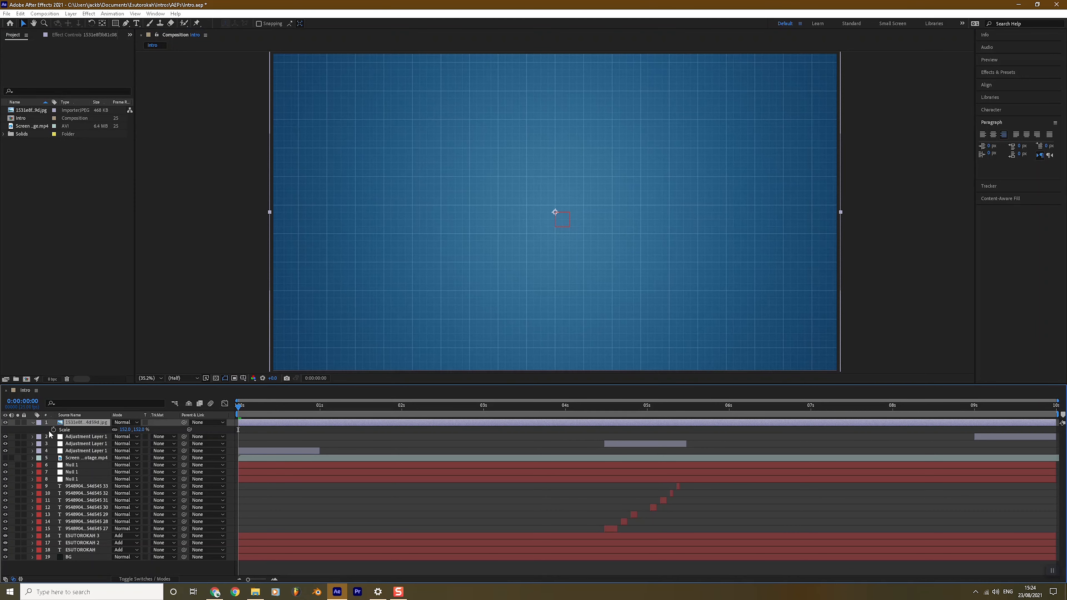
pyautogui.click(33, 422)
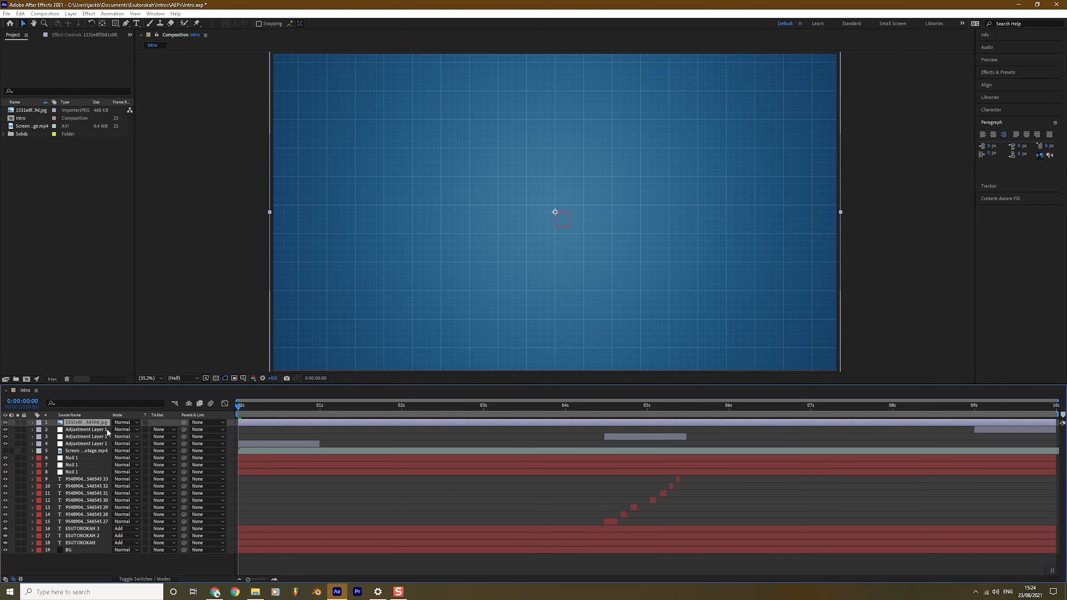
pyautogui.click(123, 423)
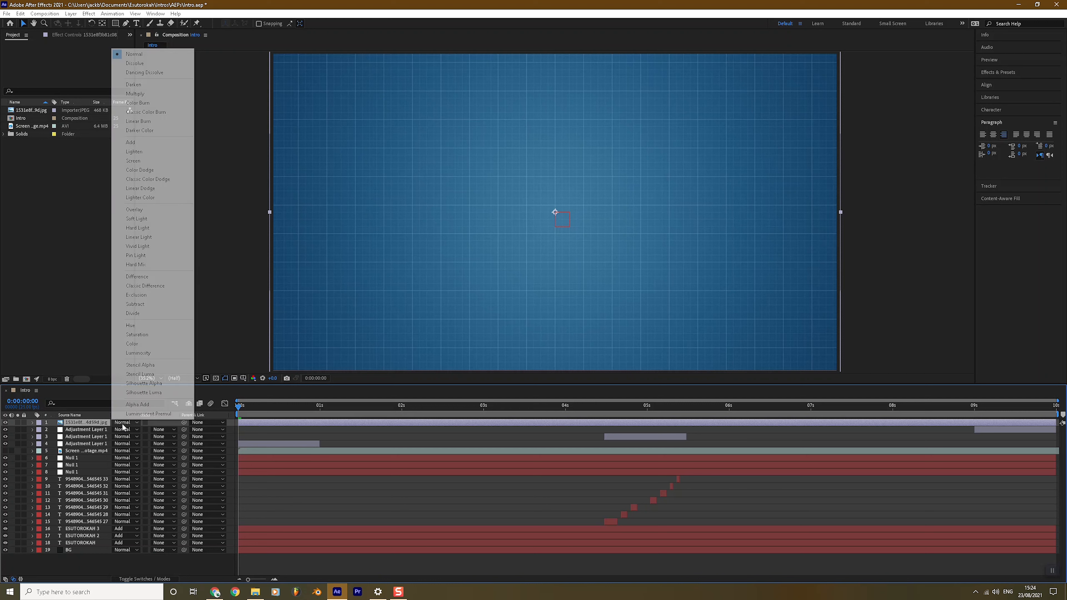
# Step: Set the grid image layer's blend mode to Overlay
pyautogui.click(149, 211)
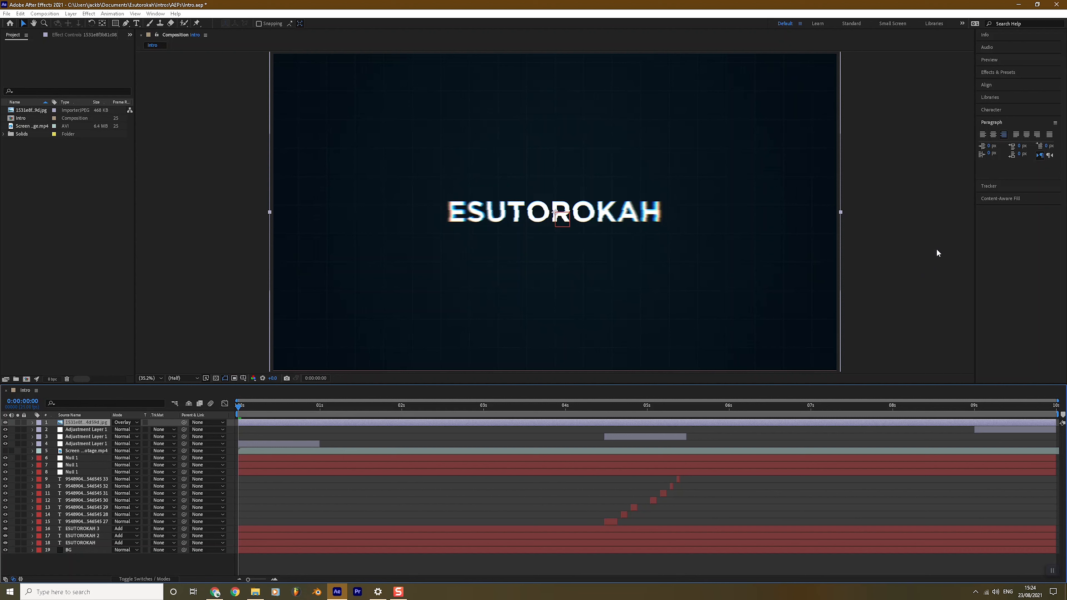
pyautogui.click(931, 243)
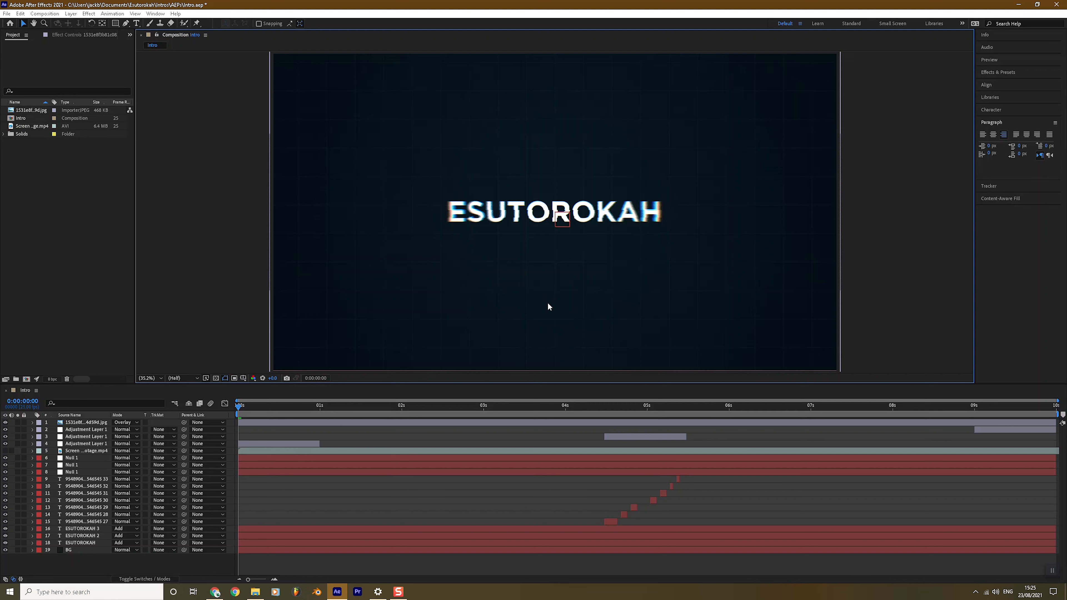
pyautogui.click(86, 425)
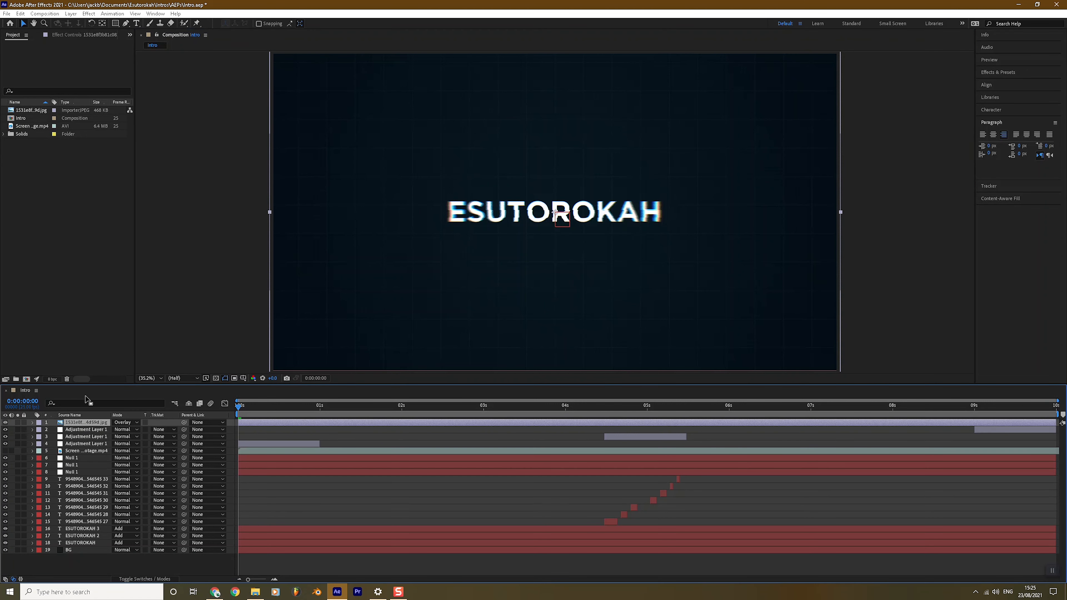
pyautogui.click(74, 354)
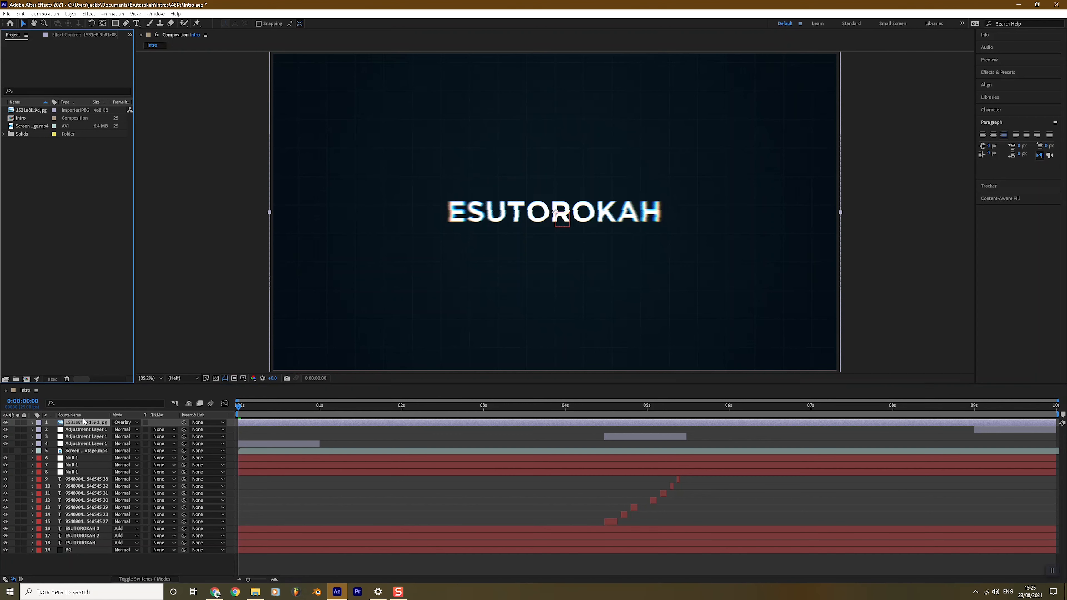
# Step: Add a new adjustment layer, Adjustment Layer 2, at the top of the Intro stack
pyautogui.click(71, 13)
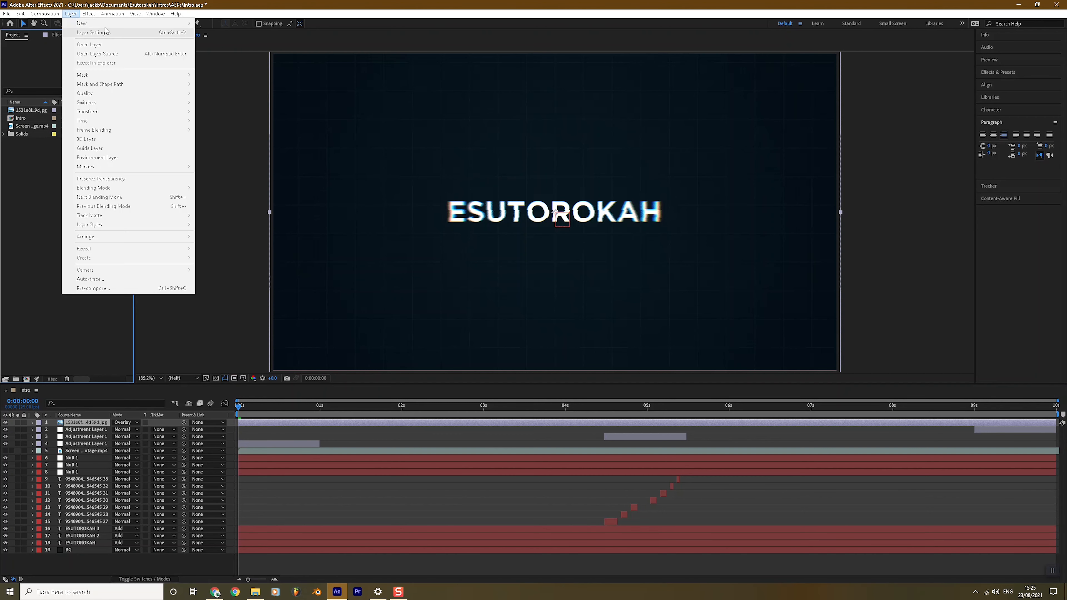
pyautogui.click(82, 425)
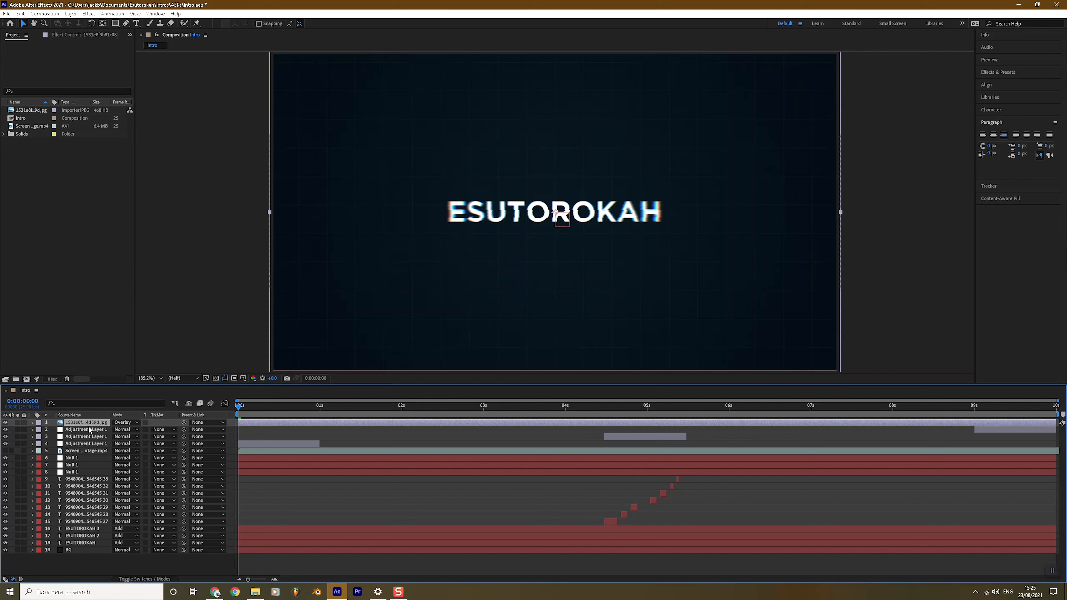
pyautogui.click(68, 13)
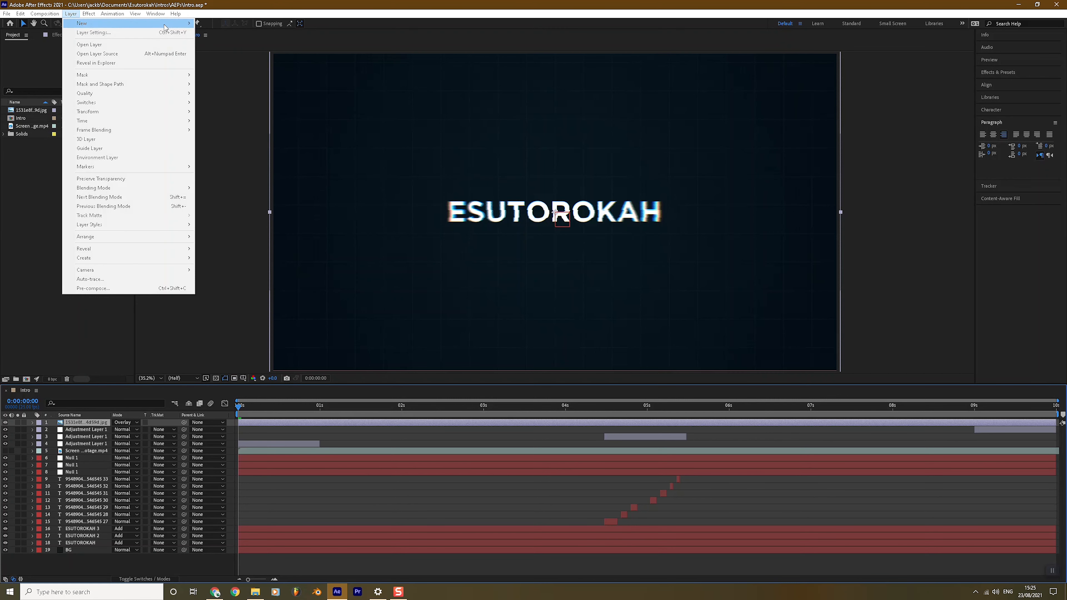
pyautogui.moveTo(166, 24)
pyautogui.click(225, 82)
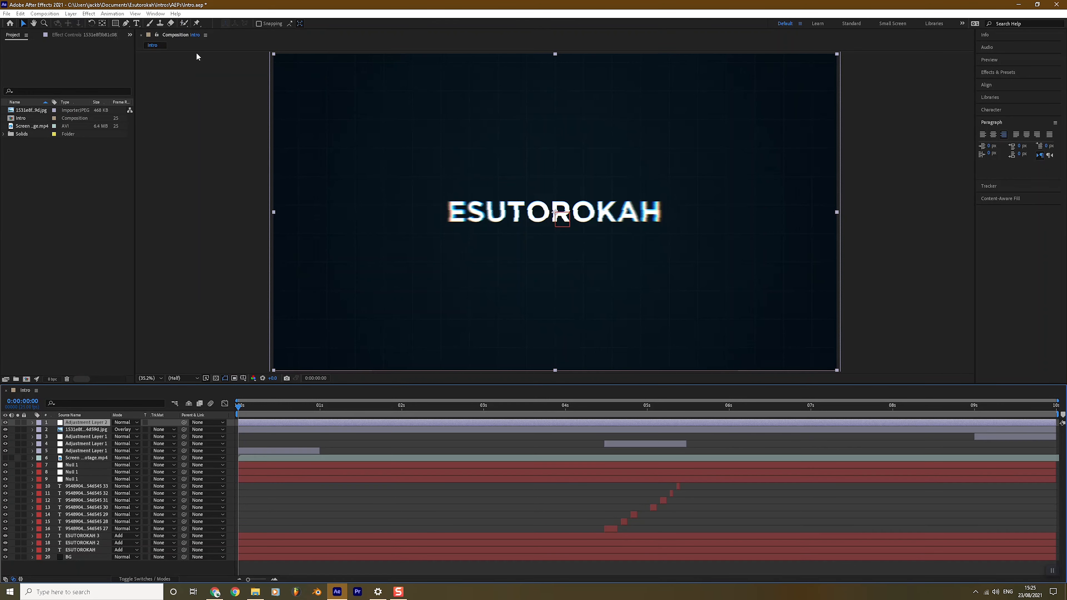
# Step: Apply Lumetri Color to Adjustment Layer 2 and expand its Creative section
pyautogui.click(90, 14)
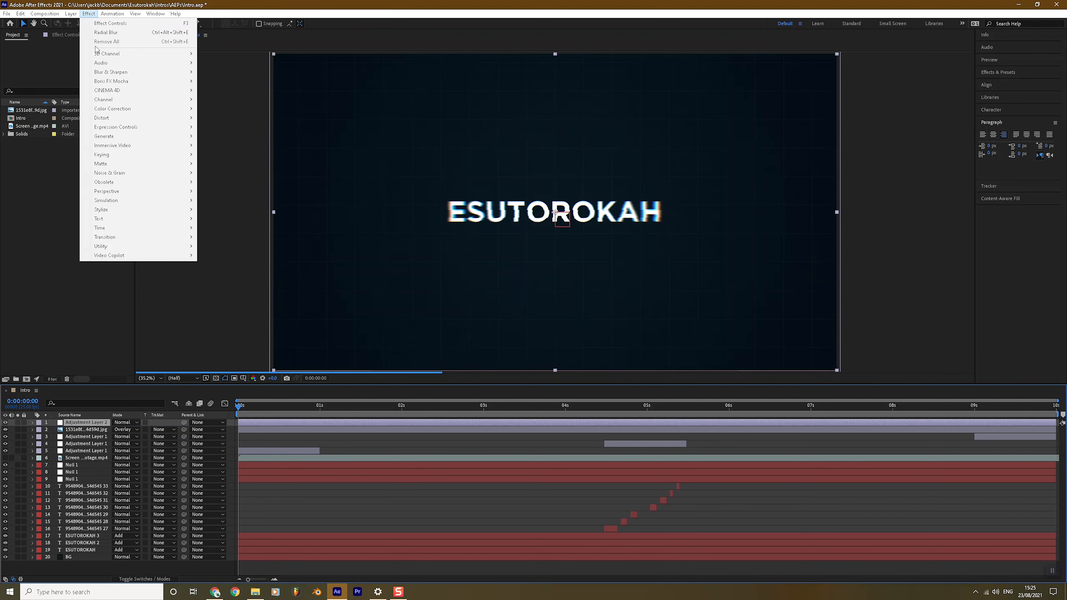
pyautogui.moveTo(172, 110)
pyautogui.click(255, 347)
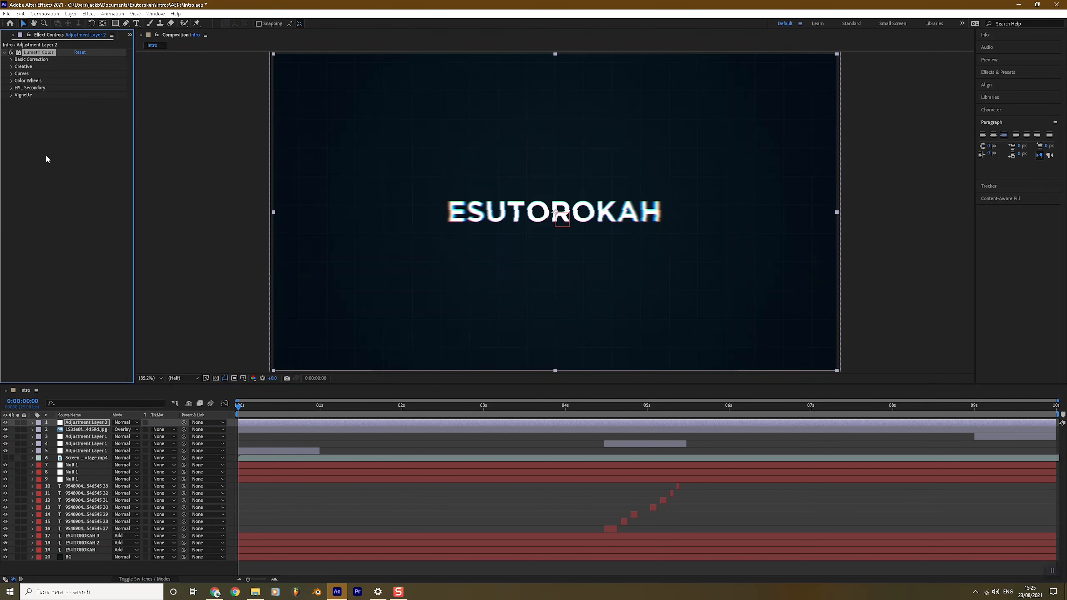
pyautogui.click(12, 66)
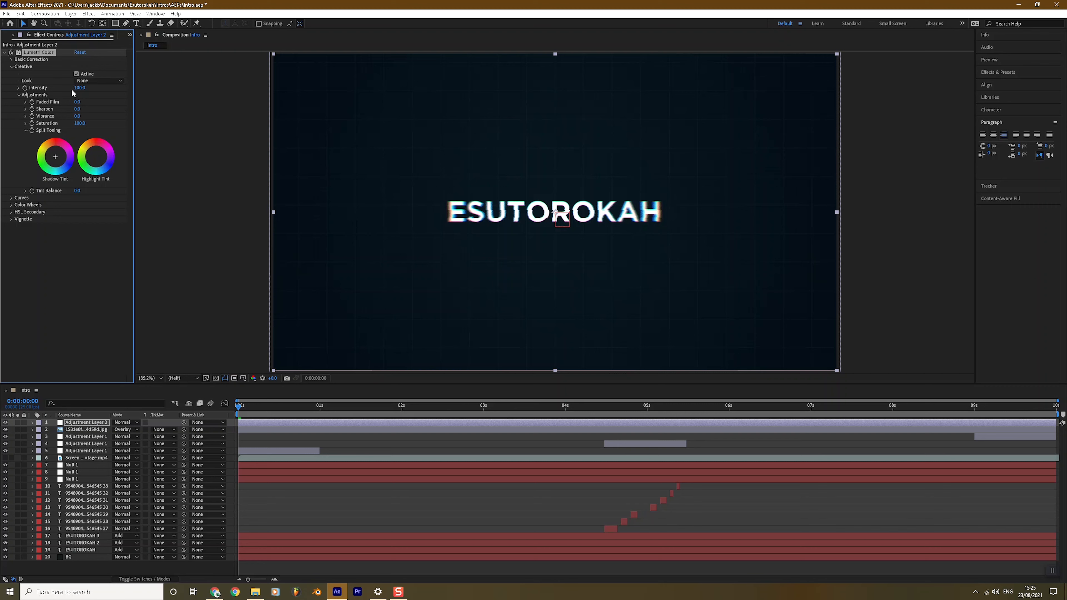
# Step: Choose the SL MATRIX MARS look in Lumetri Color's Creative settings
pyautogui.click(89, 84)
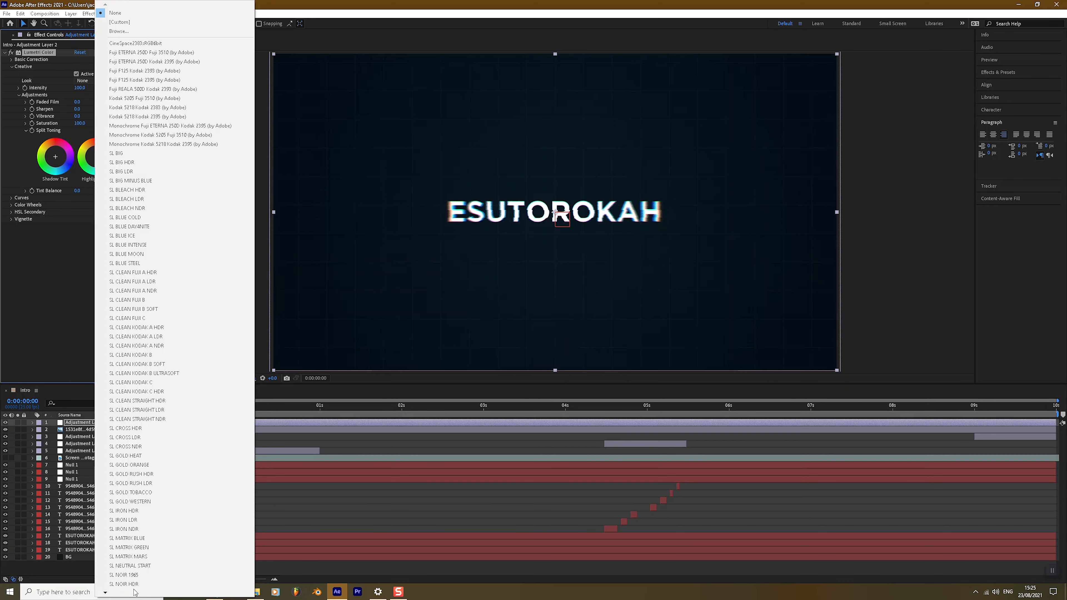
pyautogui.scroll(-2, 131, 594)
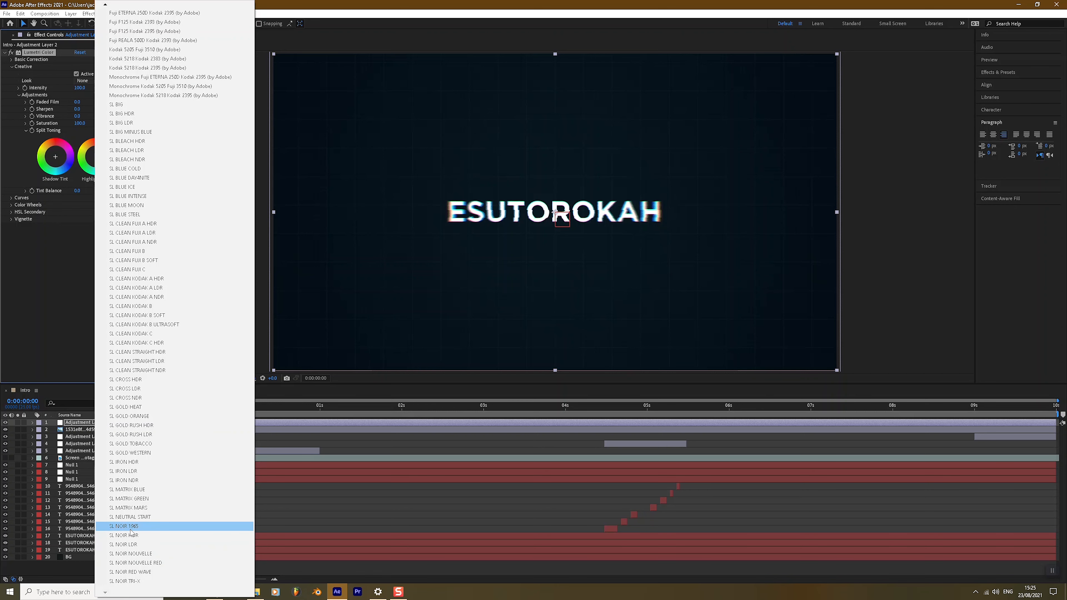
pyautogui.click(145, 509)
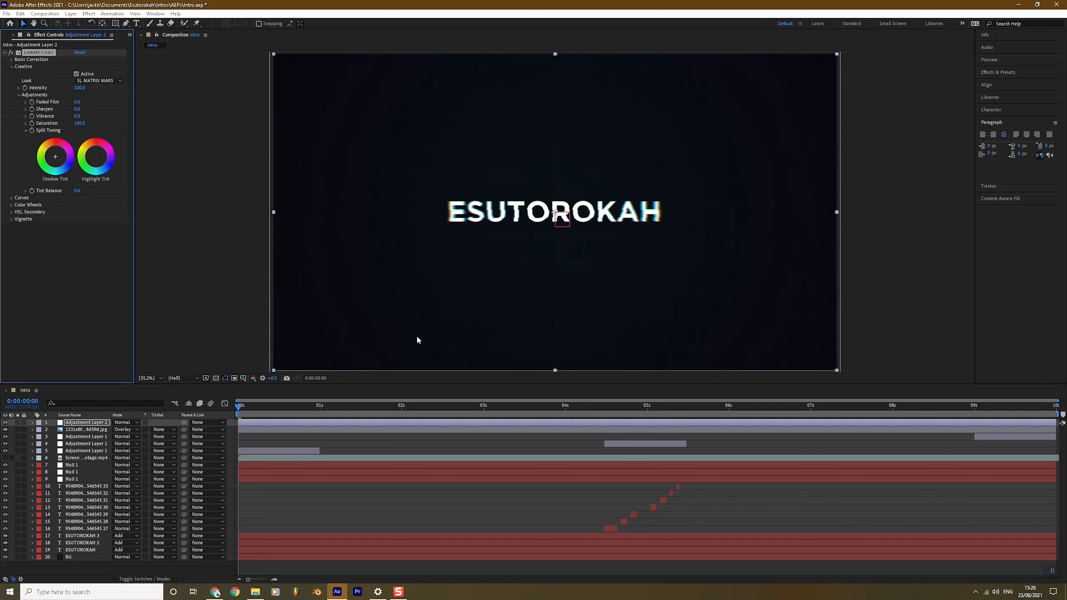
pyautogui.click(86, 423)
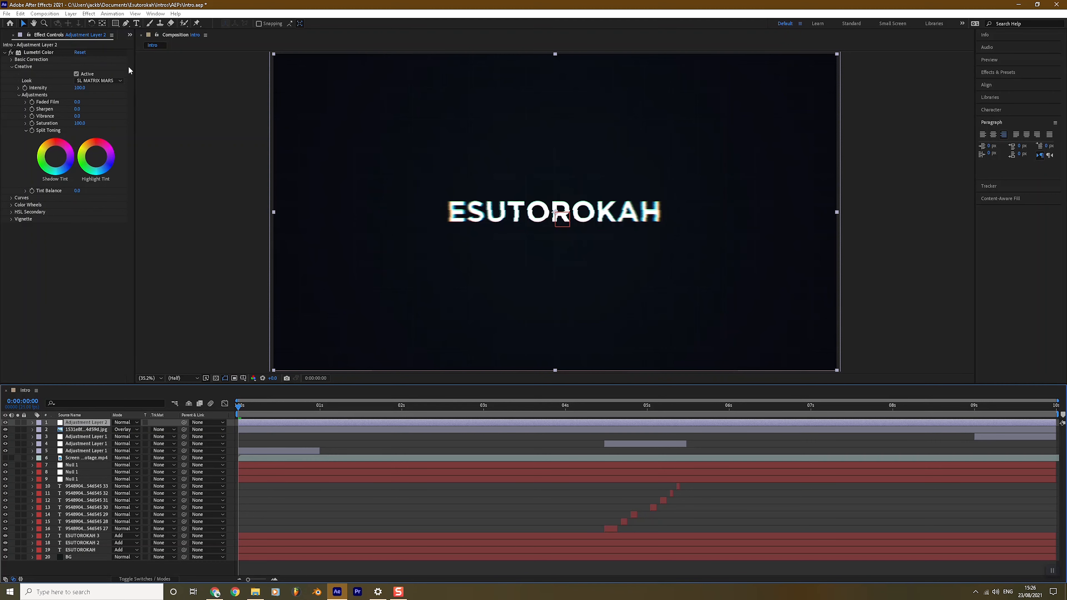
pyautogui.click(70, 14)
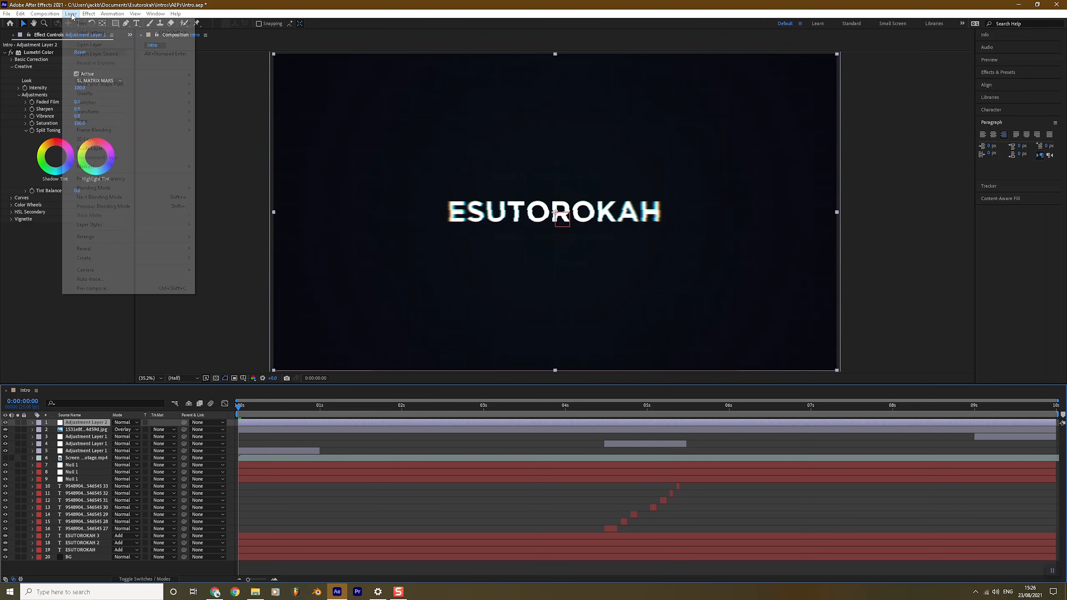
pyautogui.moveTo(167, 28)
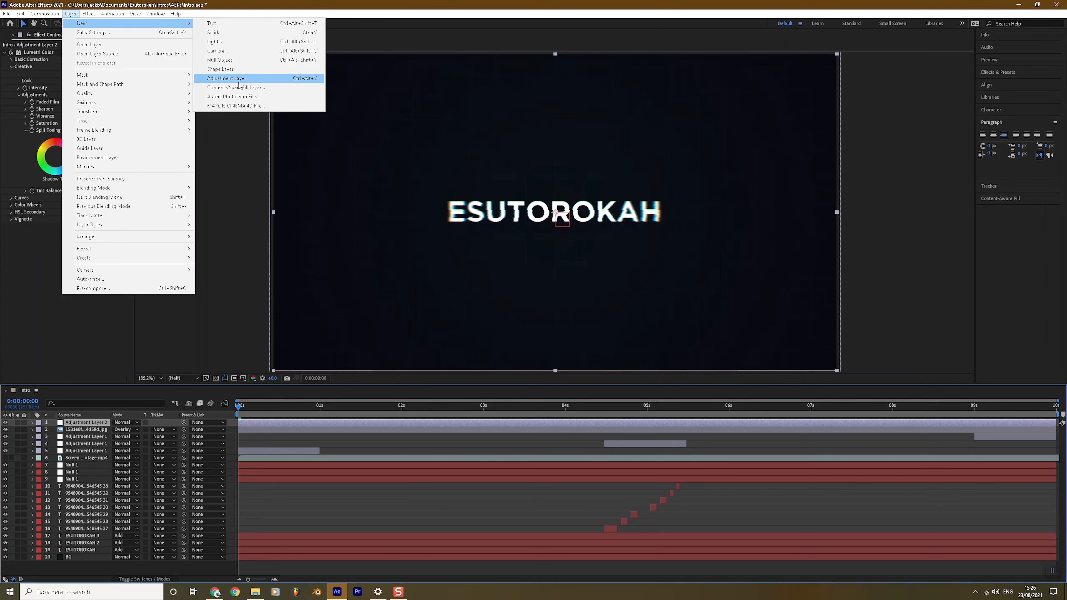
# Step: Add Adjustment Layer 3 and apply a Gradient Ramp effect to it
pyautogui.click(239, 82)
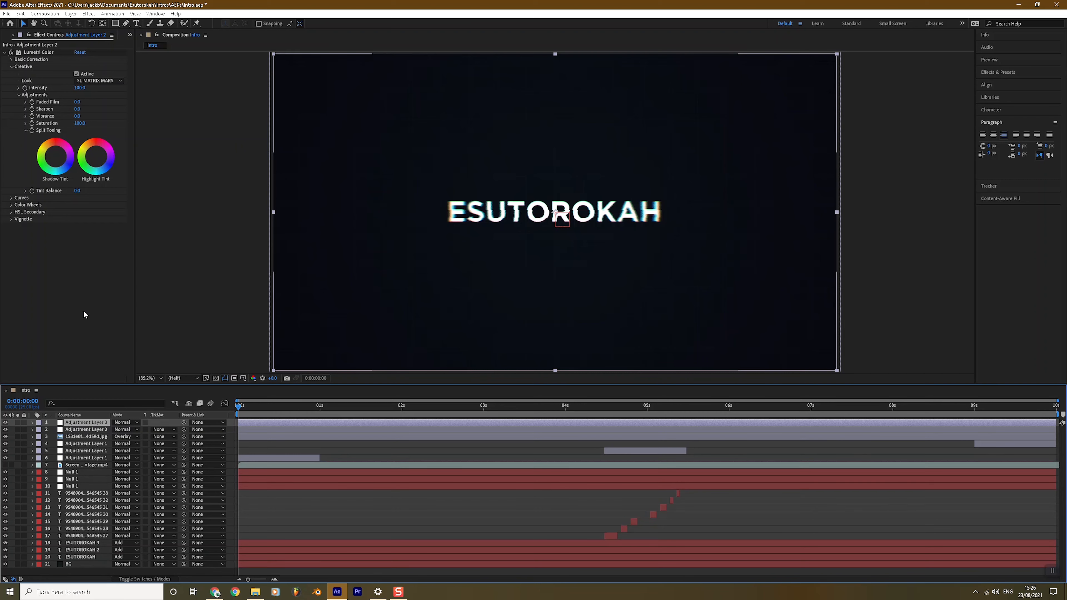
pyautogui.click(89, 13)
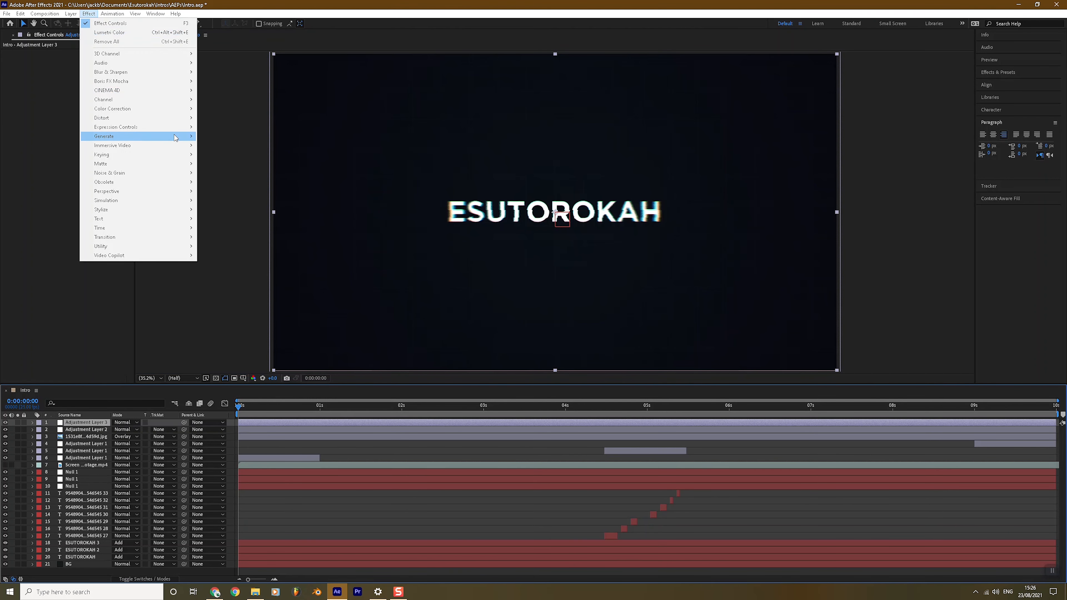
pyautogui.moveTo(176, 136)
pyautogui.click(243, 291)
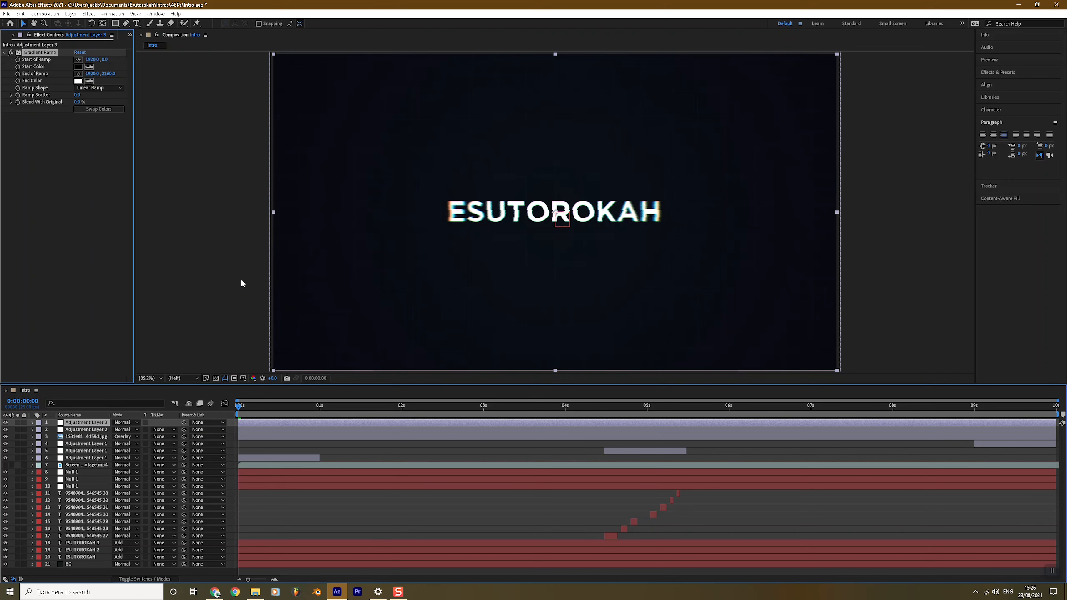
# Step: Set the Gradient Ramp start colour to pale blue 93DCFA
pyautogui.click(80, 68)
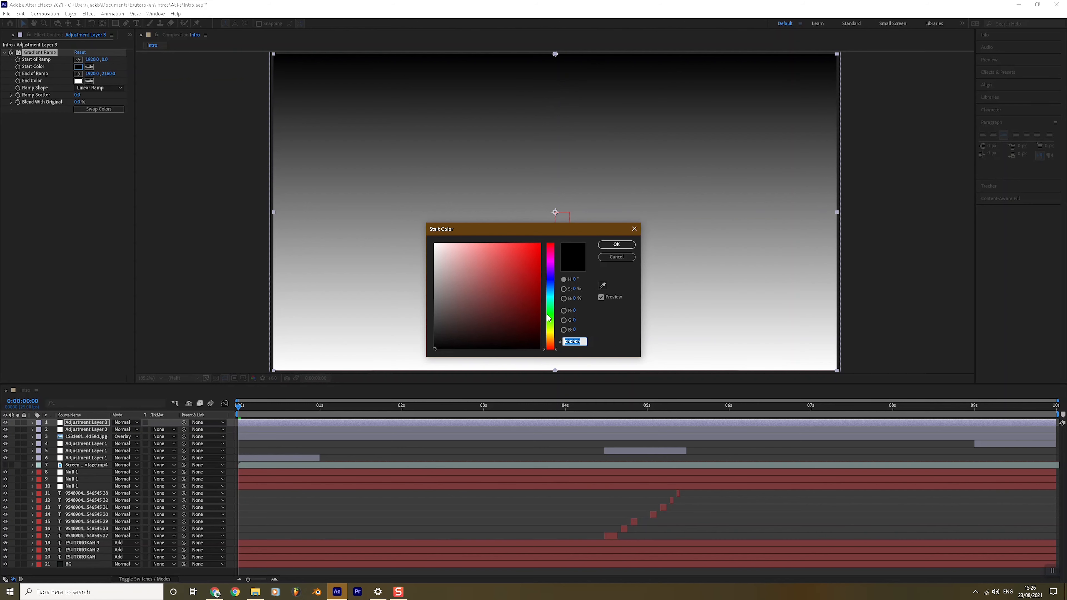
pyautogui.click(550, 292)
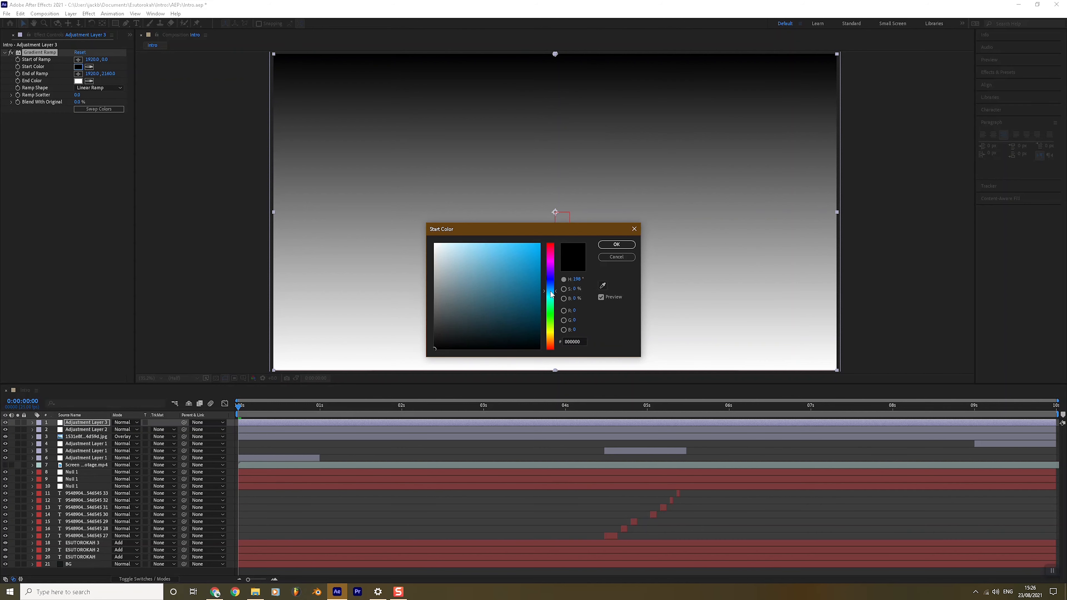
pyautogui.click(511, 243)
pyautogui.click(462, 244)
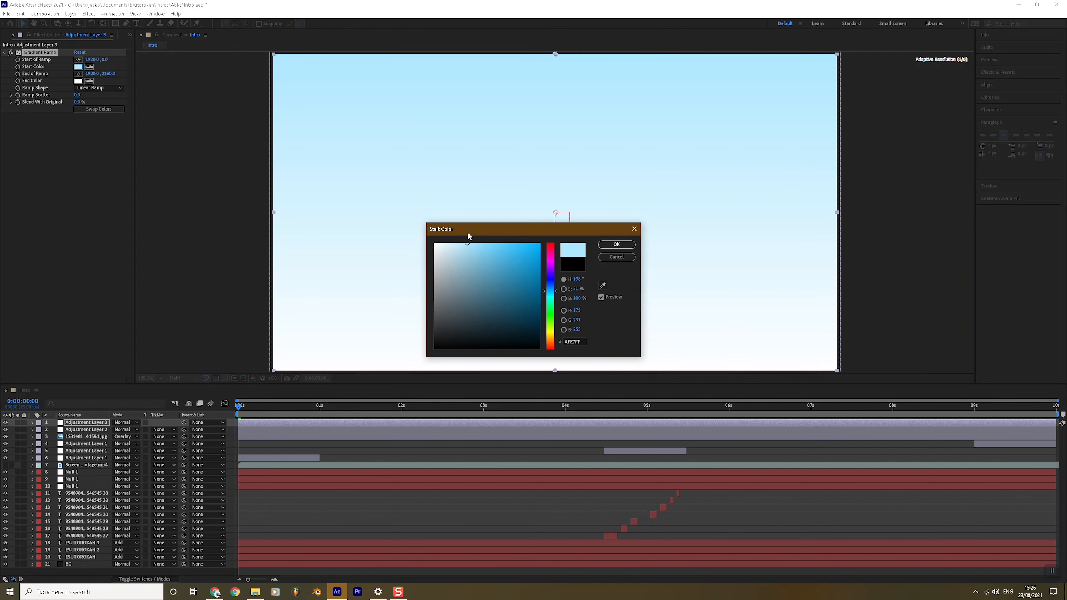
pyautogui.click(478, 242)
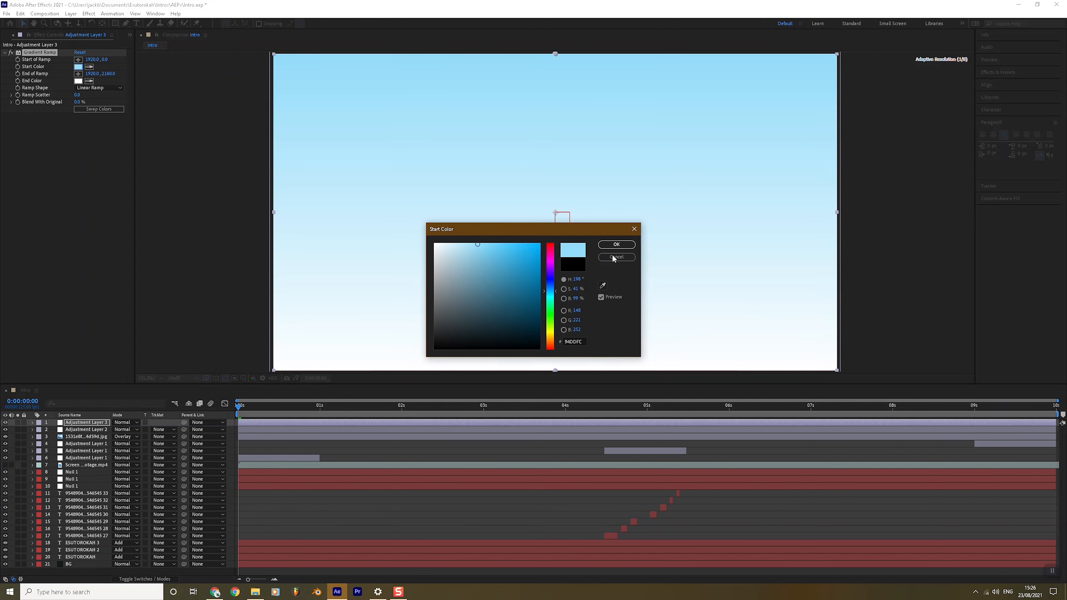
pyautogui.click(616, 244)
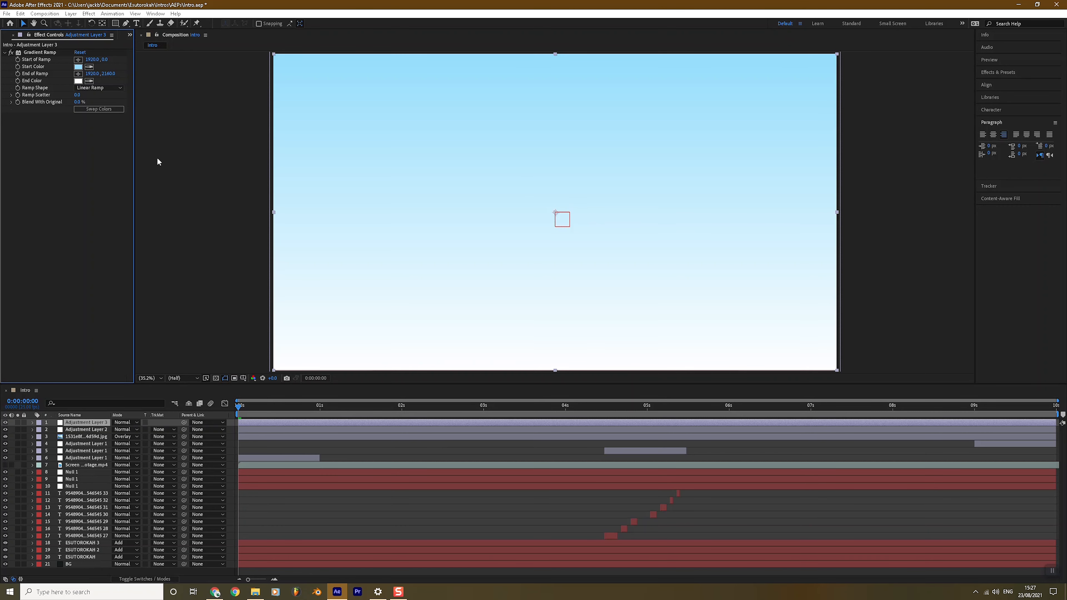
# Step: Set the Gradient Ramp end colour to orange FF9C00
pyautogui.click(78, 81)
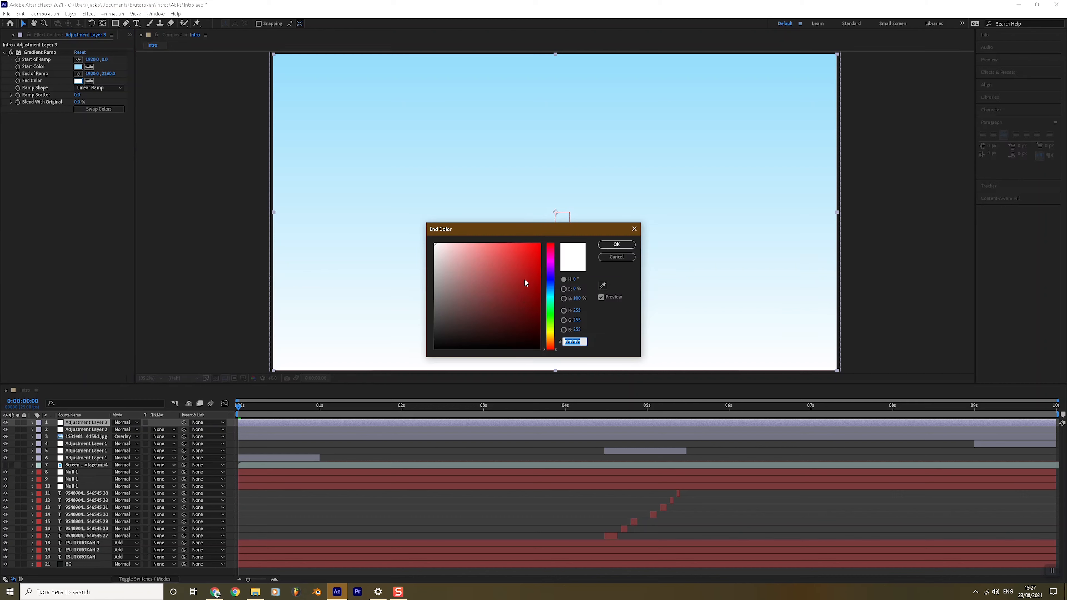
pyautogui.click(554, 341)
pyautogui.moveTo(553, 343); pyautogui.dragTo(553, 341)
pyautogui.click(540, 244)
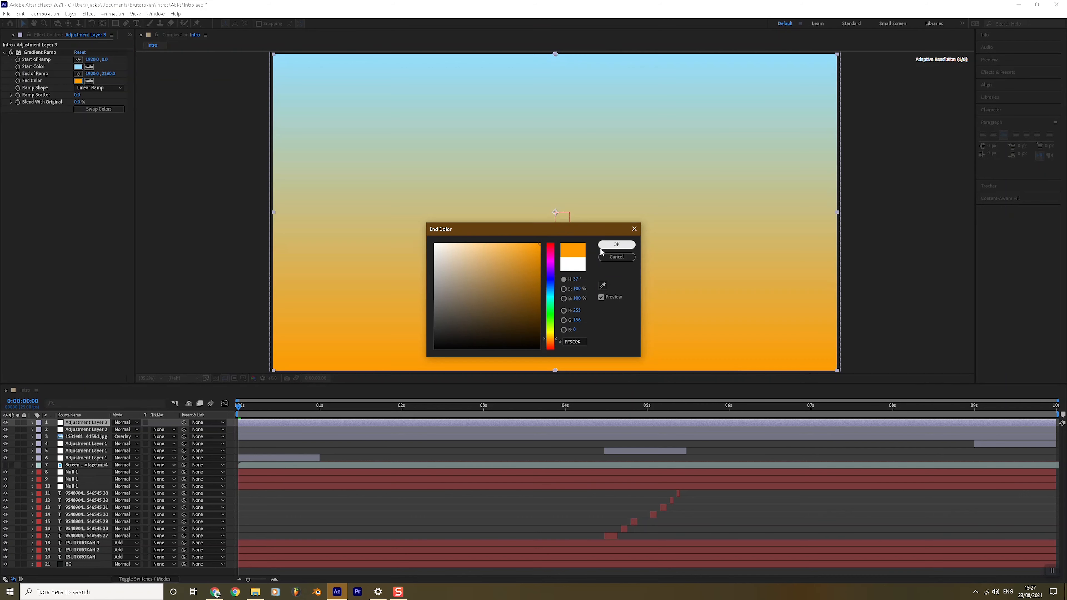
pyautogui.click(605, 246)
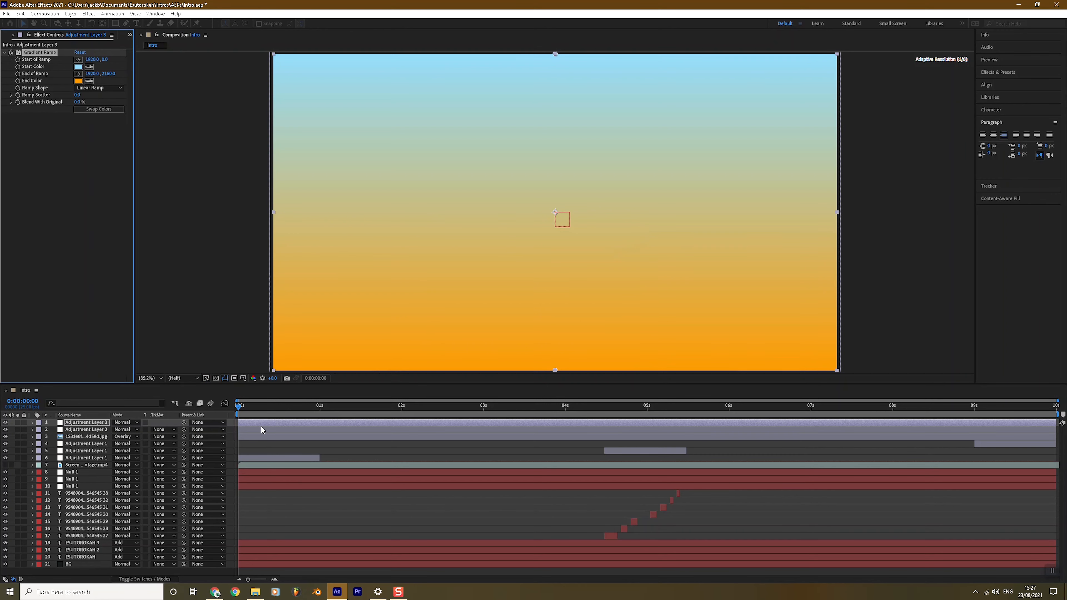
# Step: Blend Adjustment Layer 3 in Soft Light, deselect it, and play a preview of the intro
pyautogui.click(119, 423)
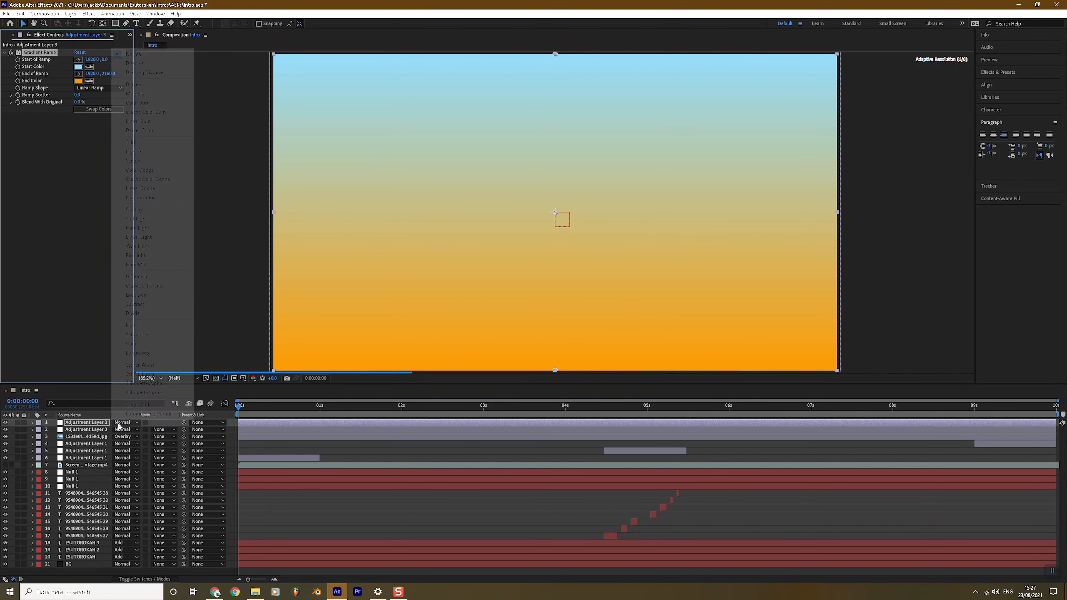
pyautogui.click(163, 223)
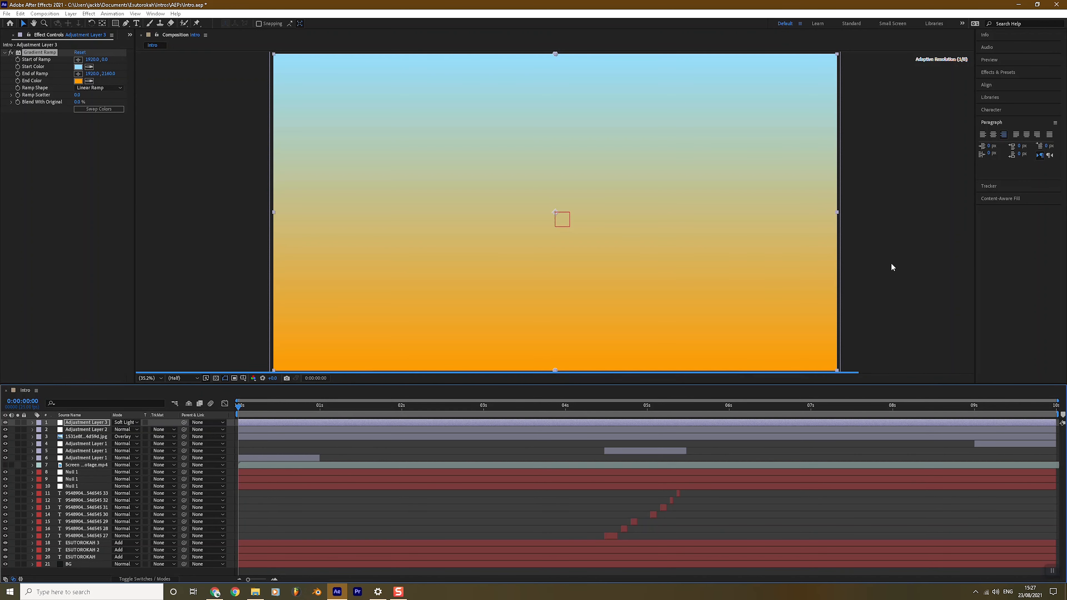
pyautogui.click(891, 263)
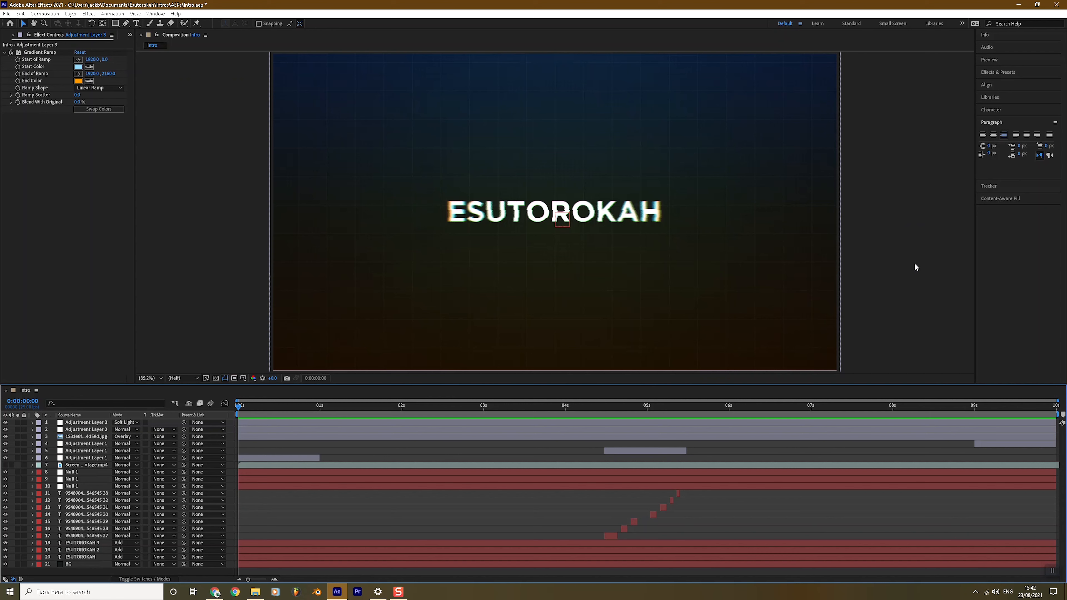
pyautogui.press('space')
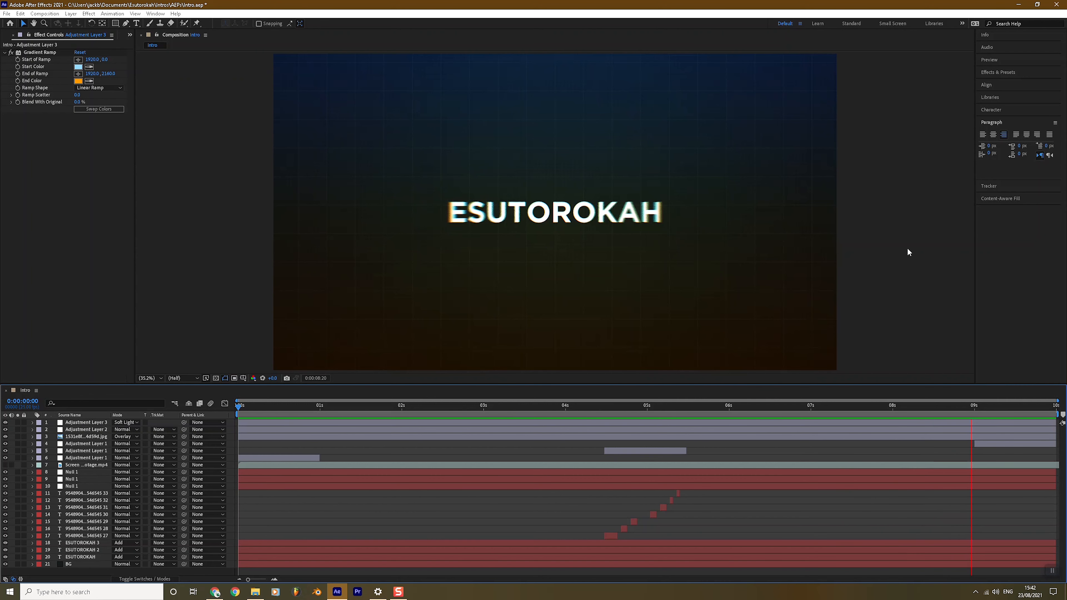
pyautogui.press('space')
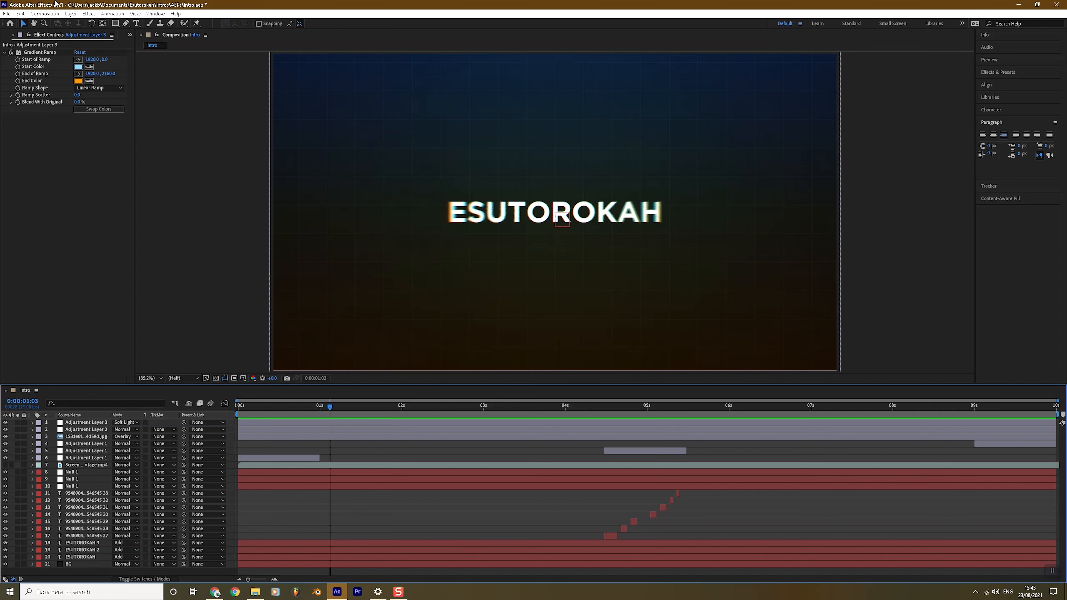
# Step: Add the Intro composition to the Render Queue and open its Lossless output module settings
pyautogui.click(45, 14)
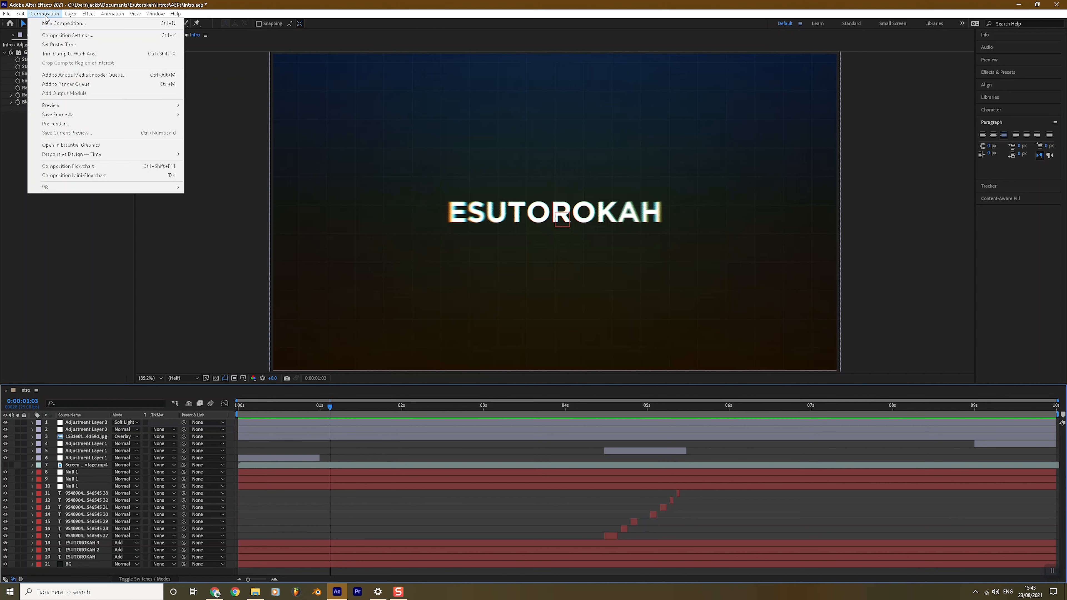
pyautogui.click(70, 85)
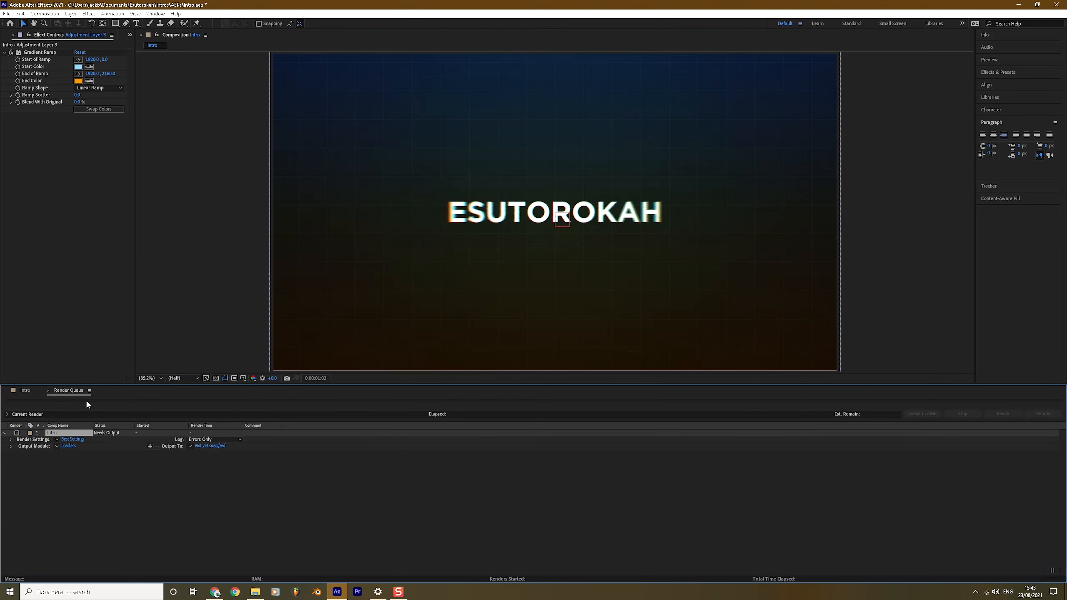
pyautogui.click(67, 447)
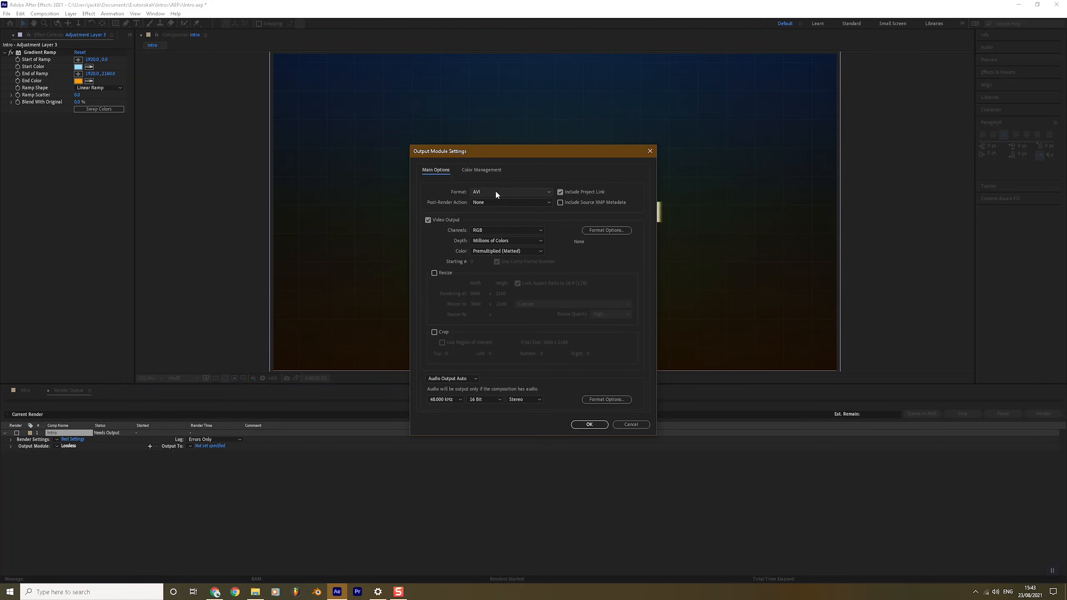